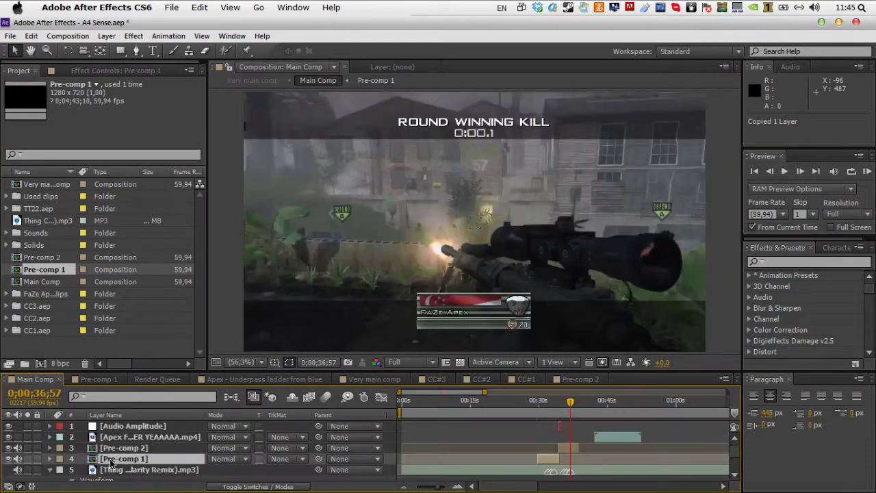
- Preview the Main Comp from 0;00;36;33 onward to examine how the clips line up with the music waveform
{"action": "scroll", "coordinate": [561, 445], "scroll_direction": "down", "scroll_amount": 3}
{"action": "left_click", "coordinate": [866, 171]}
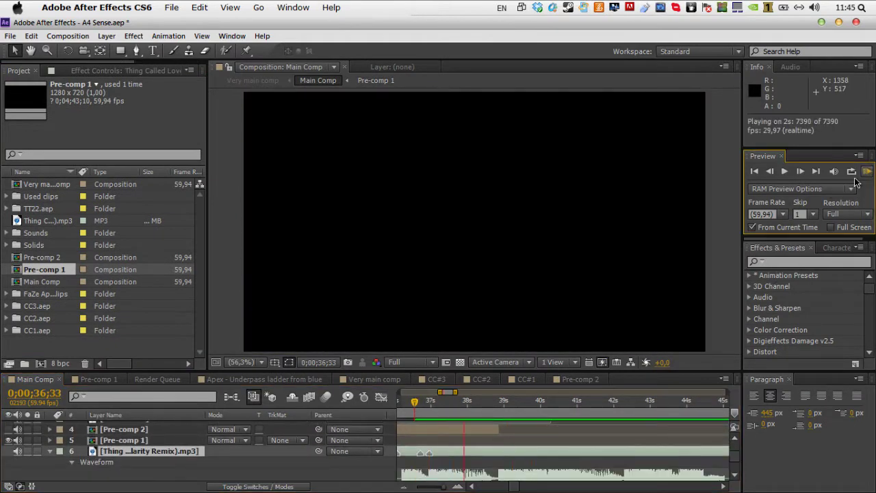
{"action": "scroll", "coordinate": [134, 456], "scroll_direction": "up", "scroll_amount": 3}
{"action": "left_click", "coordinate": [867, 172]}
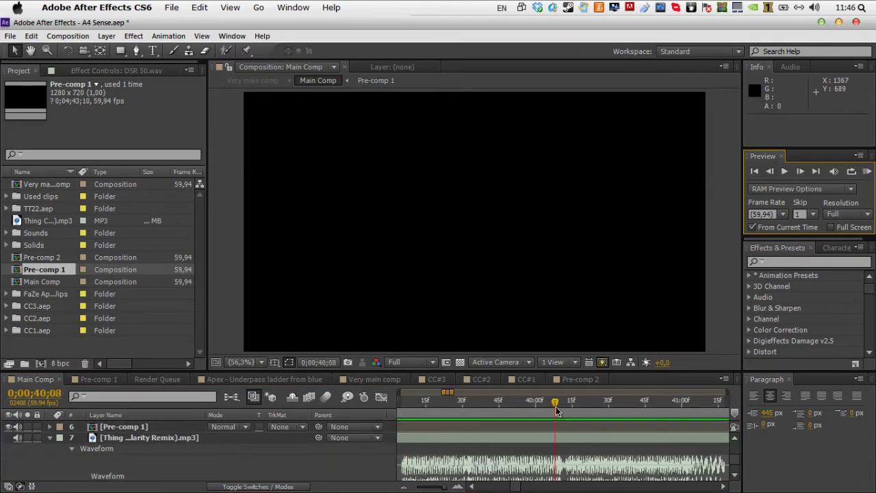
- Line up the second DSR 50.wav sound with 0;00;40;08 and start the carrier gameplay clip at 0;00;42;00
{"action": "left_click", "coordinate": [568, 449]}
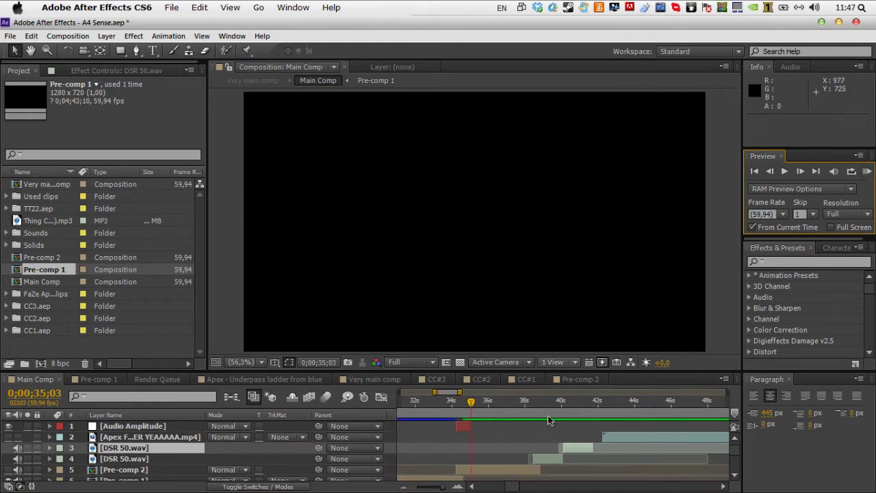
{"action": "key", "text": "super+Up"}
{"action": "left_click_drag", "start_coordinate": [644, 448], "coordinate": [565, 445]}
{"action": "left_click", "coordinate": [597, 402]}
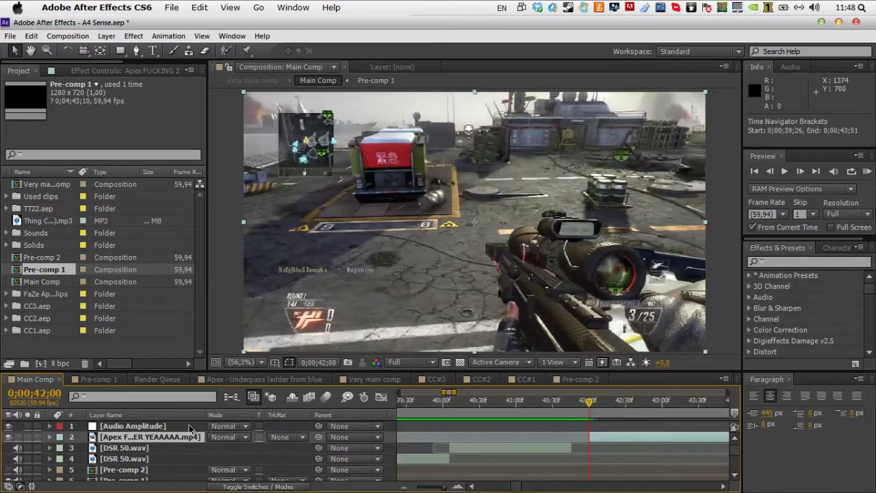
- Duplicate the carrier gameplay clip in the Main Comp and hide the upper copy
{"action": "right_click", "coordinate": [646, 437]}
{"action": "left_click", "coordinate": [624, 429]}
{"action": "key", "text": "space"}
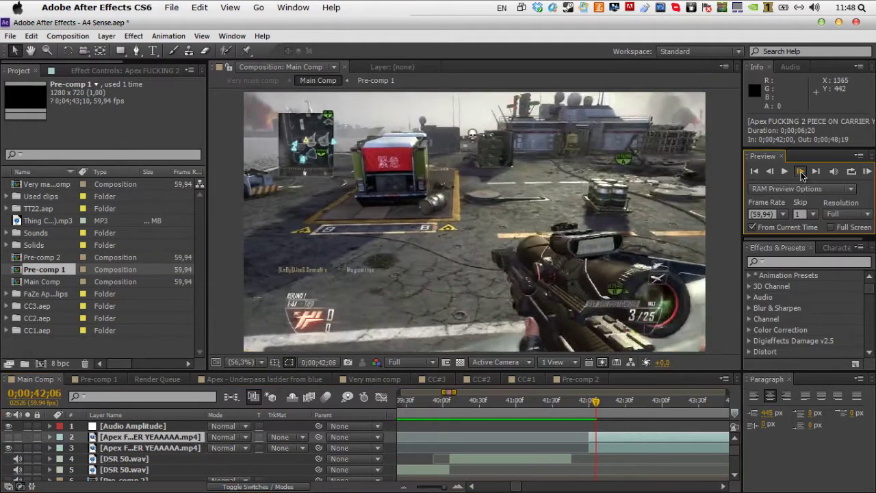
{"action": "key", "text": "ctrl+z"}
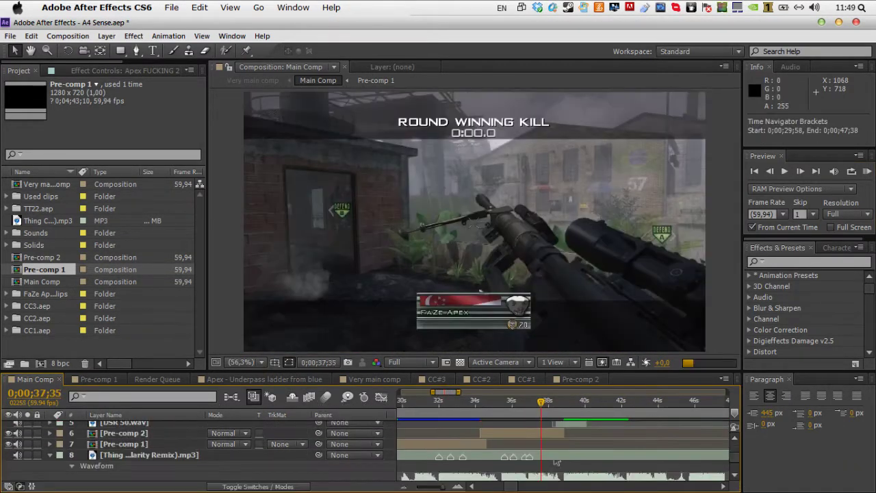
- Preview the edit from 0;00;36;57 and pre-compose the upper carrier clip copy around 0;00;37;30
{"action": "left_click", "coordinate": [866, 172]}
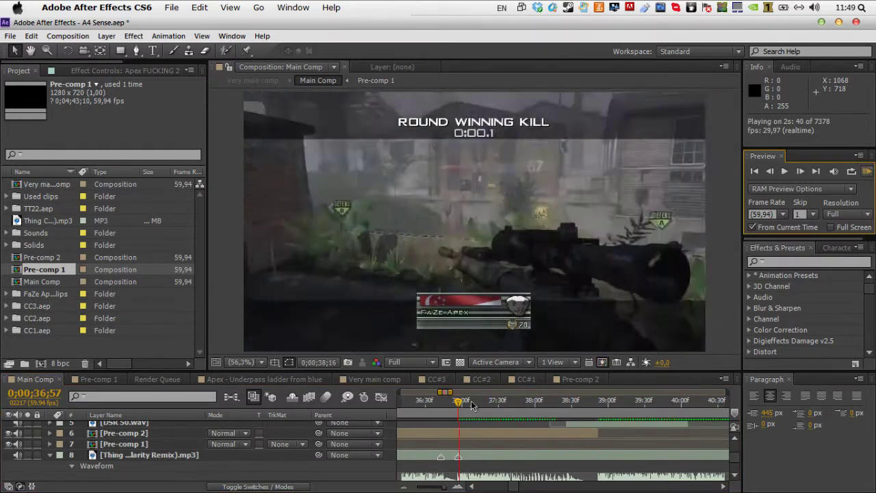
{"action": "left_click", "coordinate": [497, 409]}
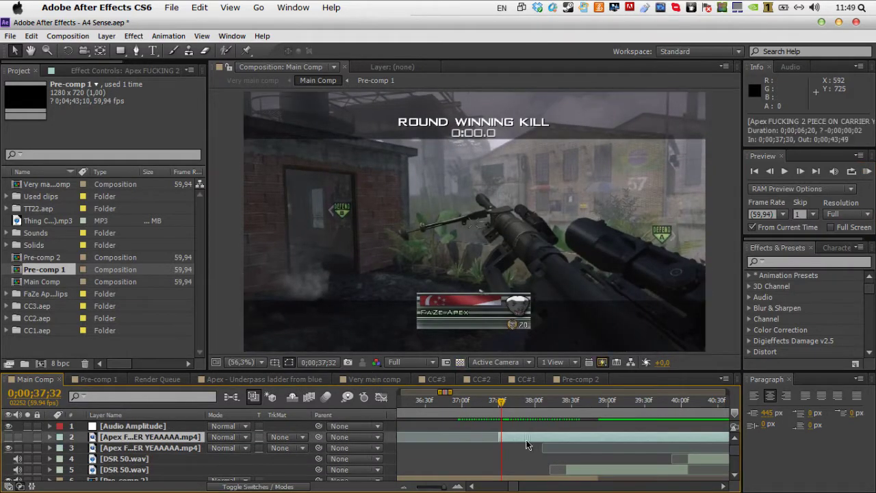
{"action": "key", "text": "super+shift+c"}
{"action": "key", "text": "Return"}
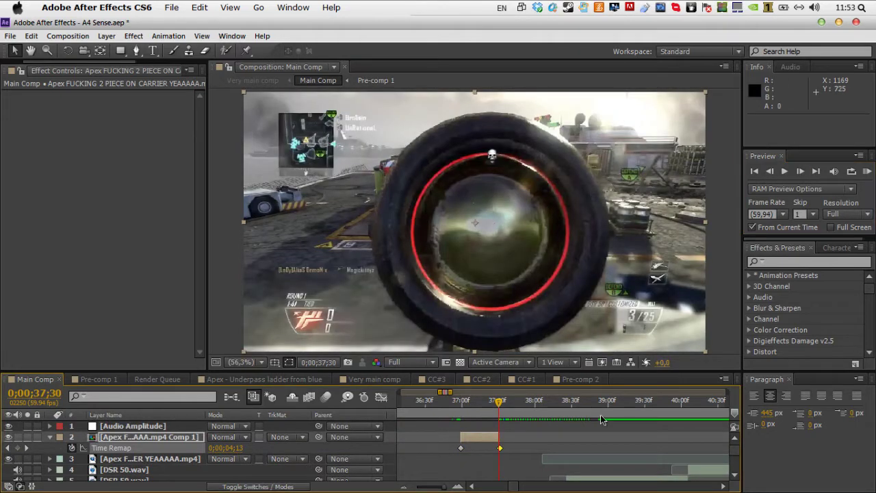
- Paint the sniper rifle and its scope as foreground with the Roto Brush at 0;00;36;59 on the pre-composed carrier clip
{"action": "scroll", "coordinate": [601, 419], "scroll_direction": "down", "scroll_amount": 1}
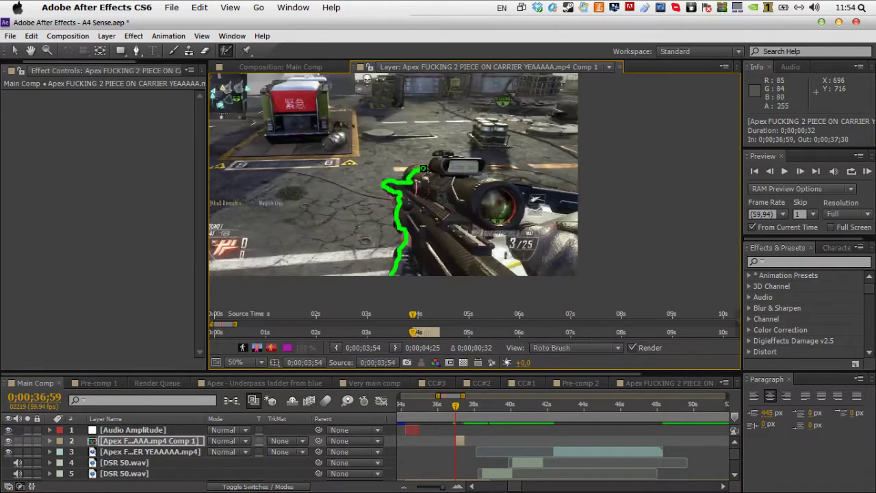
{"action": "scroll", "coordinate": [479, 180], "scroll_direction": "up", "scroll_amount": 2}
{"action": "left_click_drag", "start_coordinate": [429, 152], "coordinate": [446, 150]}
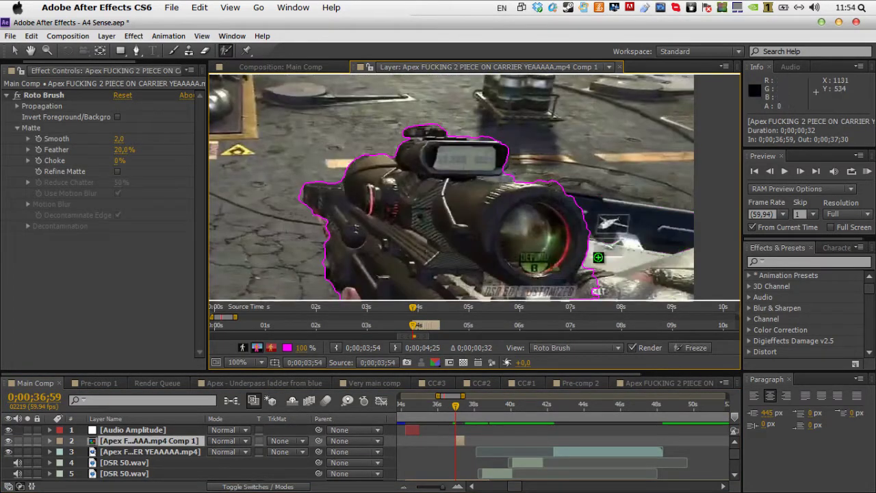
{"action": "scroll", "coordinate": [598, 257], "scroll_direction": "down", "scroll_amount": 3}
{"action": "scroll", "coordinate": [557, 267], "scroll_direction": "down", "scroll_amount": 3}
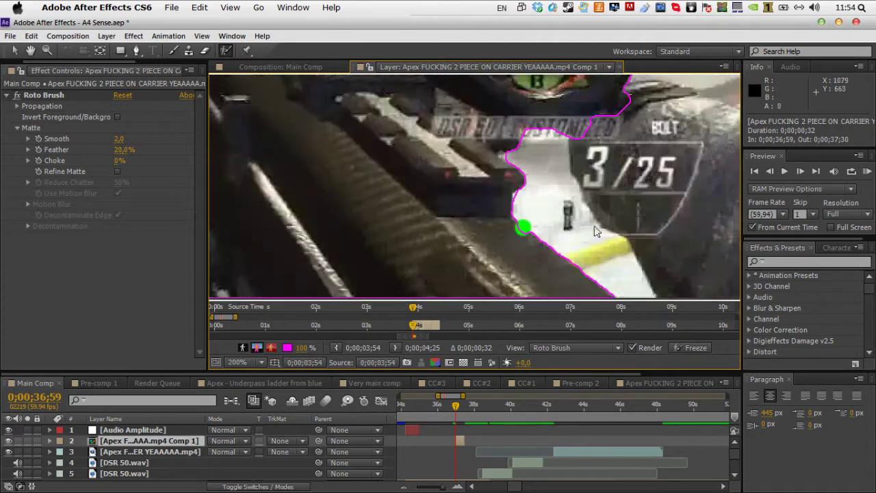
- Check and refine the rifle's Roto Brush outline around the scope on the frames from 0;00;37;05 to 0;00;37;07
{"action": "left_click_drag", "start_coordinate": [457, 409], "coordinate": [459, 409]}
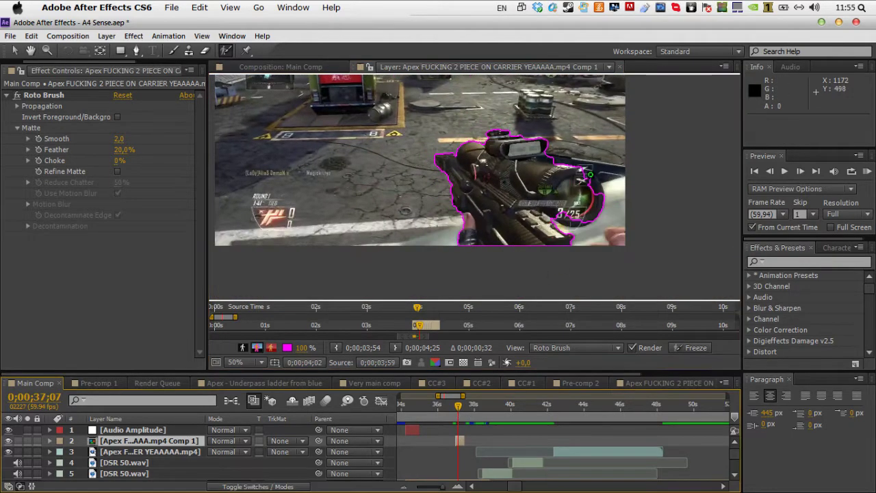
{"action": "scroll", "coordinate": [586, 141], "scroll_direction": "up", "scroll_amount": 3}
{"action": "scroll", "coordinate": [586, 140], "scroll_direction": "down", "scroll_amount": 2}
{"action": "key", "text": "Page_Up"}
{"action": "key", "text": "Page_Up"}
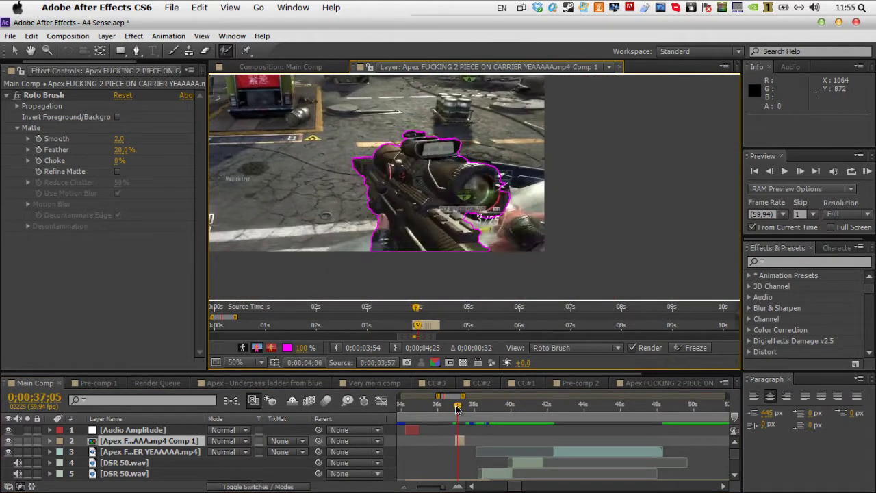
{"action": "scroll", "coordinate": [586, 141], "scroll_direction": "up", "scroll_amount": 2}
{"action": "scroll", "coordinate": [463, 172], "scroll_direction": "down", "scroll_amount": 1}
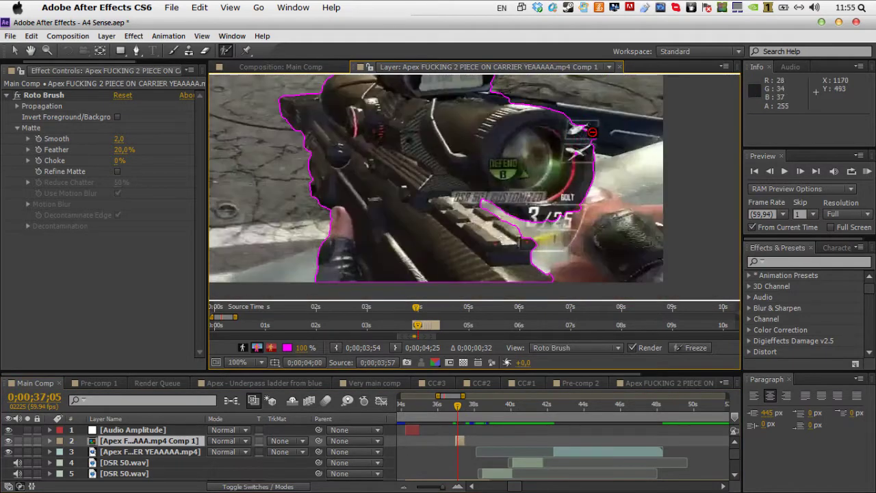
- Correct the Roto Brush outline along the scope's upper edge frame by frame from 0;00;37;20 to 0;00;37;26
{"action": "left_click_drag", "start_coordinate": [460, 410], "coordinate": [464, 409]}
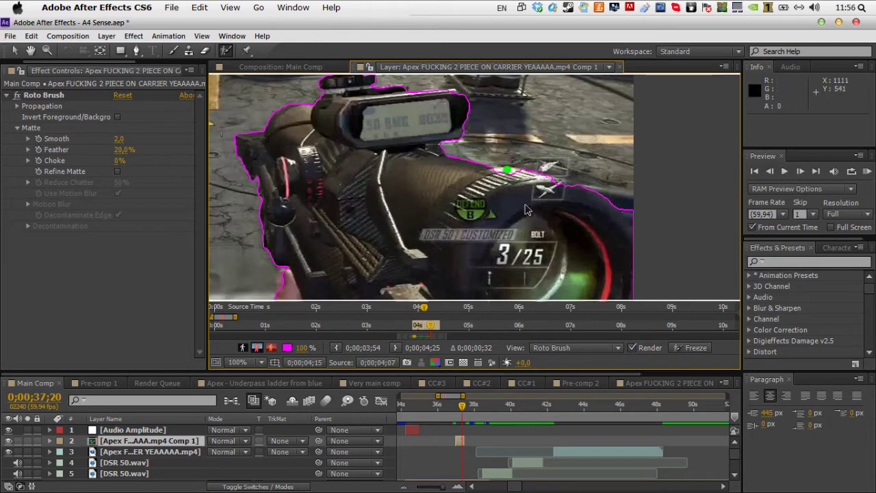
{"action": "key", "text": "Page_Down"}
{"action": "key", "text": "Page_Down"}
{"action": "key", "text": "Page_Down"}
{"action": "key", "text": "Page_Down"}
{"action": "key", "text": "Page_Down"}
{"action": "key", "text": "Page_Down"}
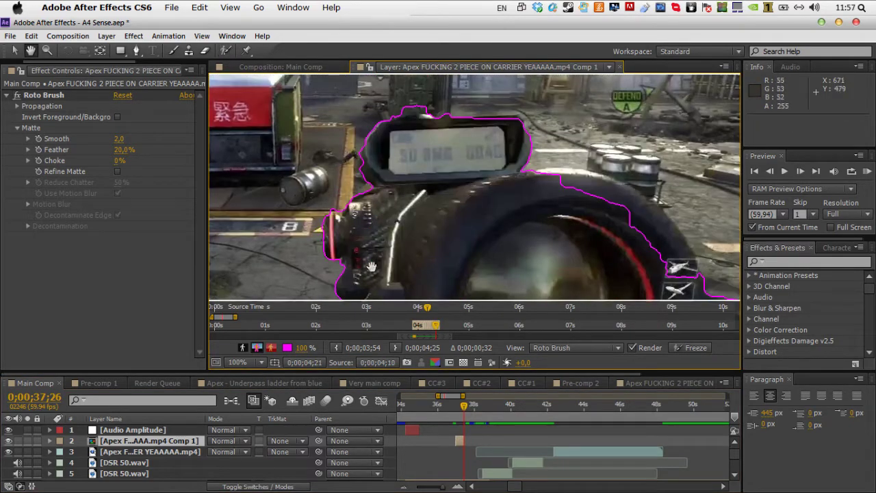
{"action": "left_click_drag", "start_coordinate": [370, 267], "coordinate": [298, 125]}
{"action": "scroll", "coordinate": [548, 237], "scroll_direction": "down", "scroll_amount": 3}
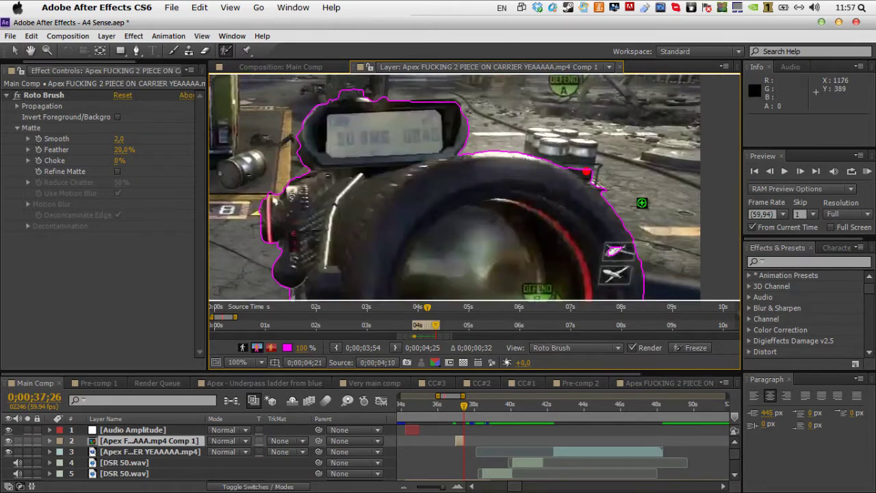
- Add the scope's right rim to the Roto Brush foreground at 0;00;37;24 and correct the outline up to 0;00;37;28
{"action": "left_click_drag", "start_coordinate": [464, 405], "coordinate": [462, 410]}
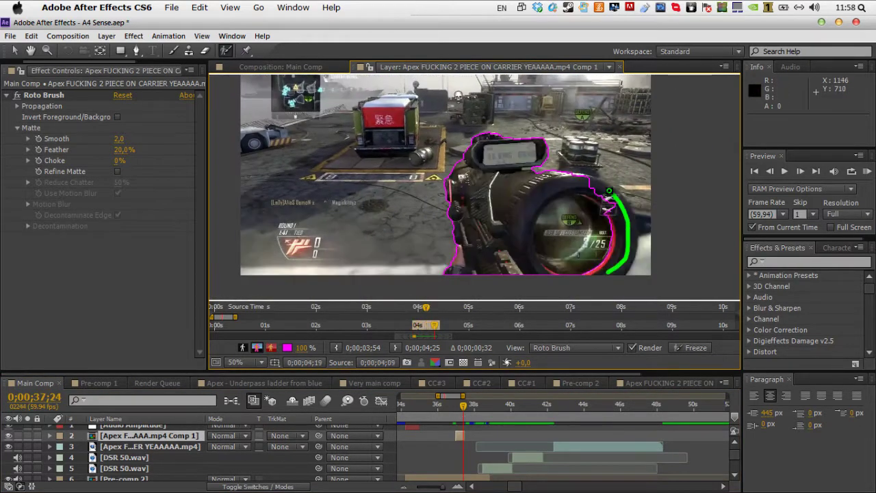
{"action": "key", "text": "Page_Down"}
{"action": "key", "text": "Page_Down"}
{"action": "key", "text": "Page_Down"}
{"action": "key", "text": "Page_Down"}
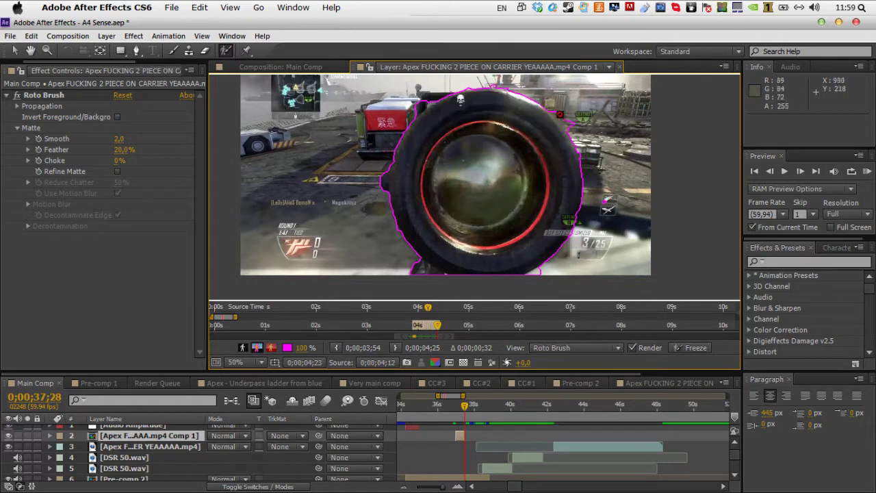
- Refine the Roto Brush outline at 0;00;37;30, adding the scope's left rim to the foreground
{"action": "key", "text": "Page_Down"}
{"action": "key", "text": "Page_Down"}
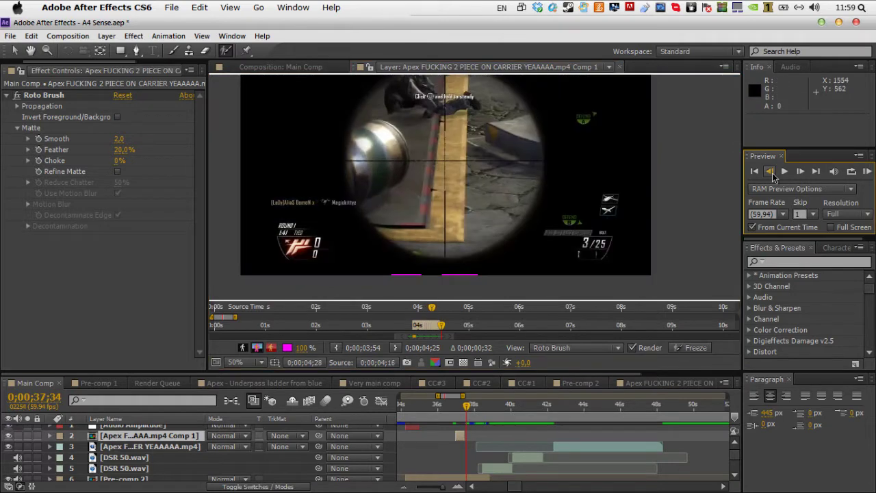
{"action": "left_click_drag", "start_coordinate": [595, 134], "coordinate": [623, 201]}
{"action": "left_click_drag", "start_coordinate": [405, 180], "coordinate": [387, 231]}
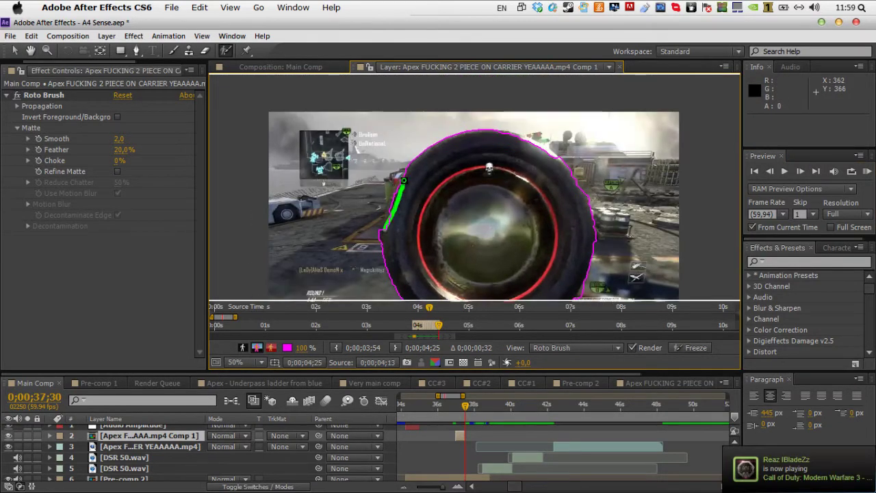
{"action": "scroll", "coordinate": [551, 254], "scroll_direction": "down", "scroll_amount": 2}
- Remove the stray ground area left of the scope from the Roto Brush foreground at 0;00;37;25
{"action": "left_click", "coordinate": [769, 171]}
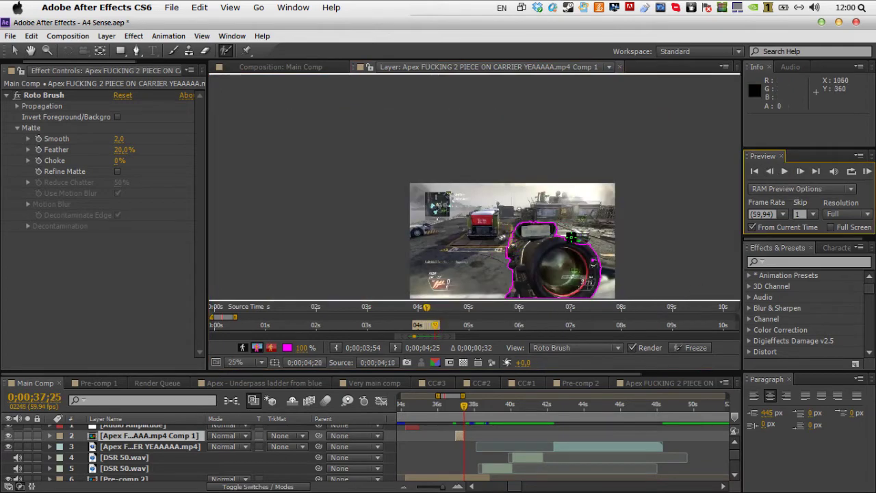
{"action": "scroll", "coordinate": [598, 212], "scroll_direction": "up", "scroll_amount": 3}
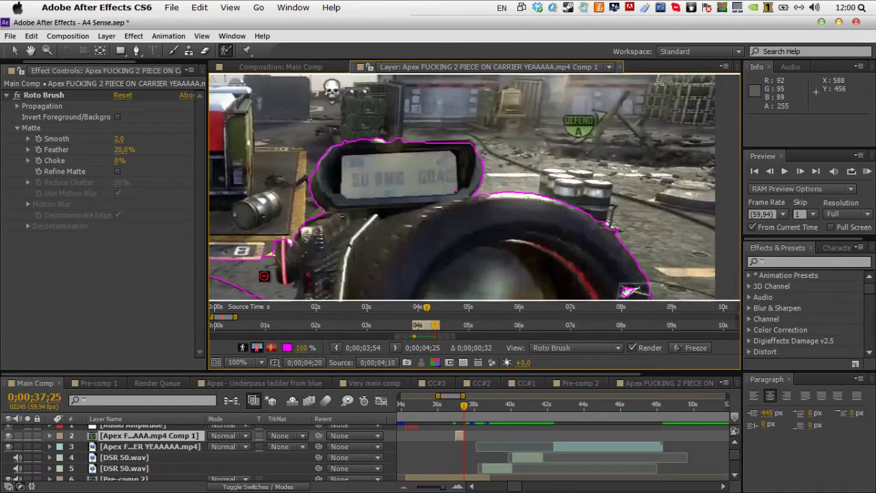
{"action": "left_click_drag", "start_coordinate": [264, 276], "coordinate": [449, 250]}
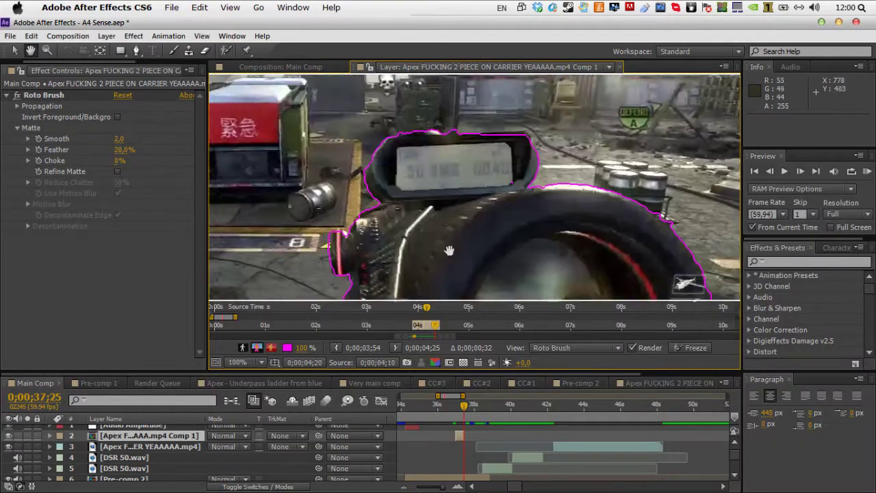
{"action": "scroll", "coordinate": [449, 251], "scroll_direction": "down", "scroll_amount": 3}
{"action": "scroll", "coordinate": [593, 245], "scroll_direction": "up", "scroll_amount": 1}
- Exclude the background right of the scope from the Roto Brush foreground at 0;00;37;23 and check the preceding frame
{"action": "key", "text": "Page_Up"}
{"action": "key", "text": "Page_Up"}
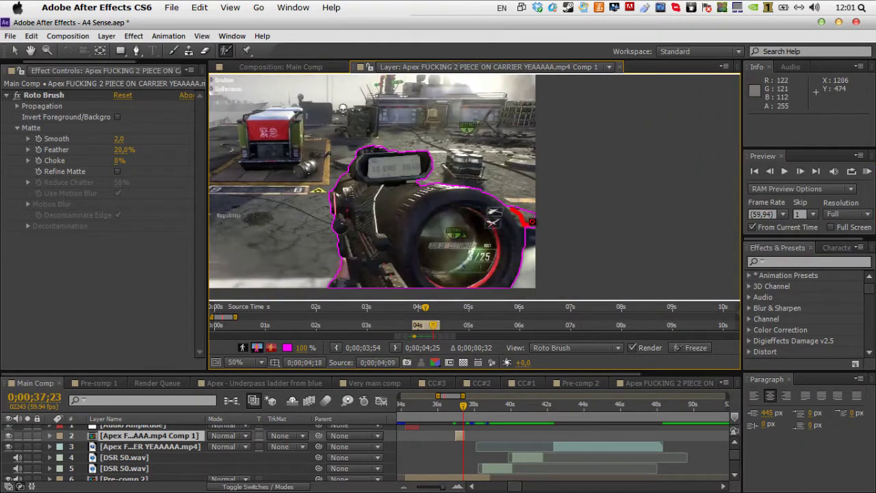
{"action": "key", "text": "Page_Up"}
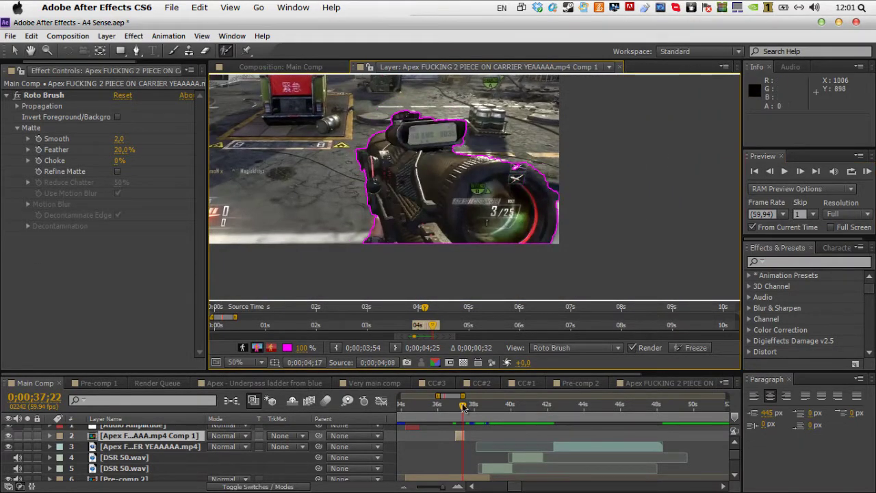
{"action": "left_click_drag", "start_coordinate": [463, 408], "coordinate": [463, 405]}
- Close the layer view and set the Roto Brush matte to Smooth 10,9 and Feather 44,6% with Refine Matte off
{"action": "key", "text": "super+w"}
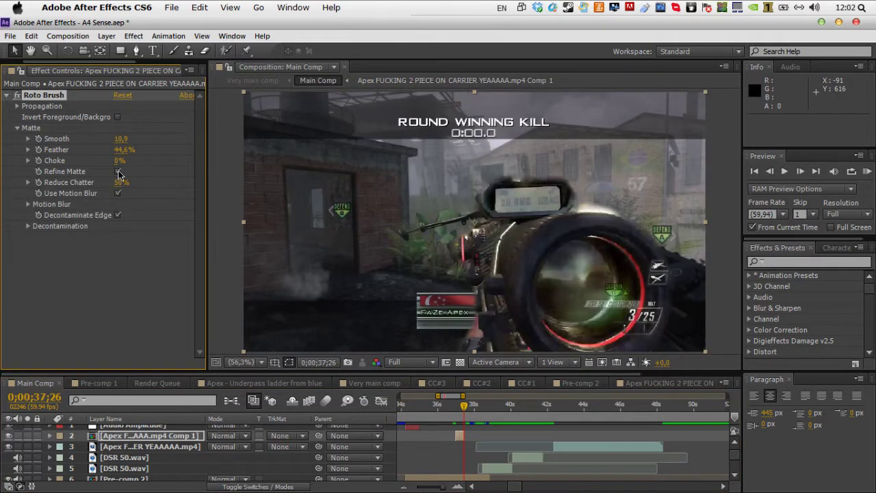
{"action": "key", "text": "space"}
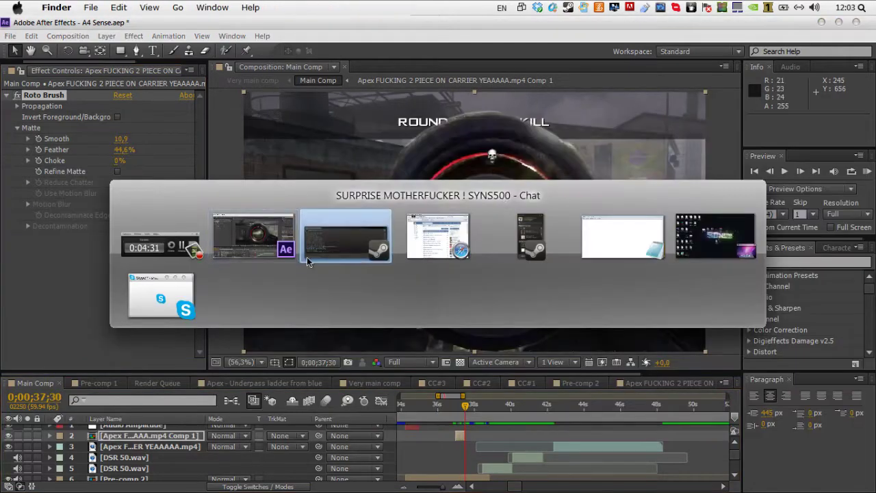
{"action": "left_click", "coordinate": [306, 257]}
{"action": "left_click", "coordinate": [850, 451]}
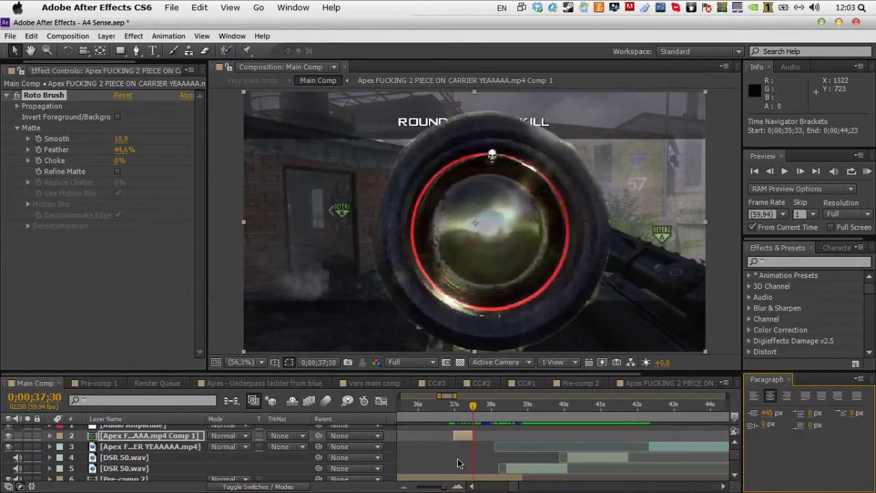
- Keyframe the rifle pre-comp's Position and Scale at 0;00;36;59 and 0;00;37;30, moving the starting Position down to 640,0, 778,0
{"action": "key", "text": "p"}
{"action": "key", "text": "shift+s"}
{"action": "left_click_drag", "start_coordinate": [221, 450], "coordinate": [270, 446]}
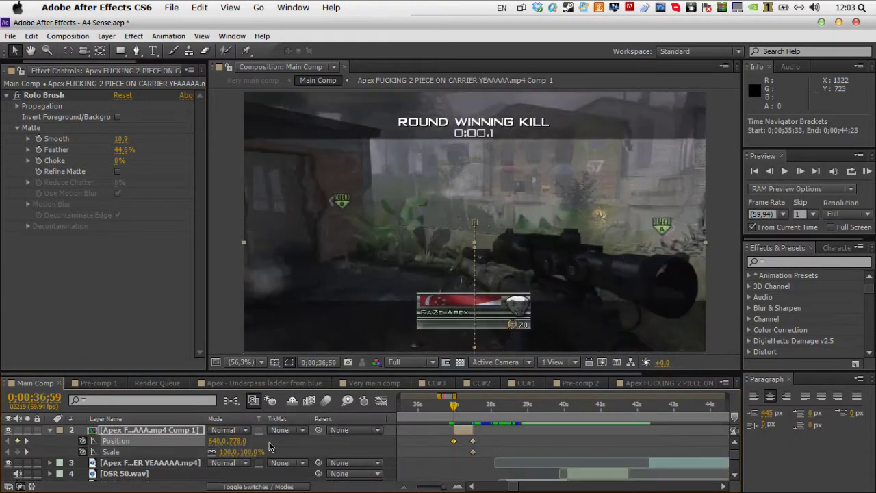
{"action": "key", "text": "space"}
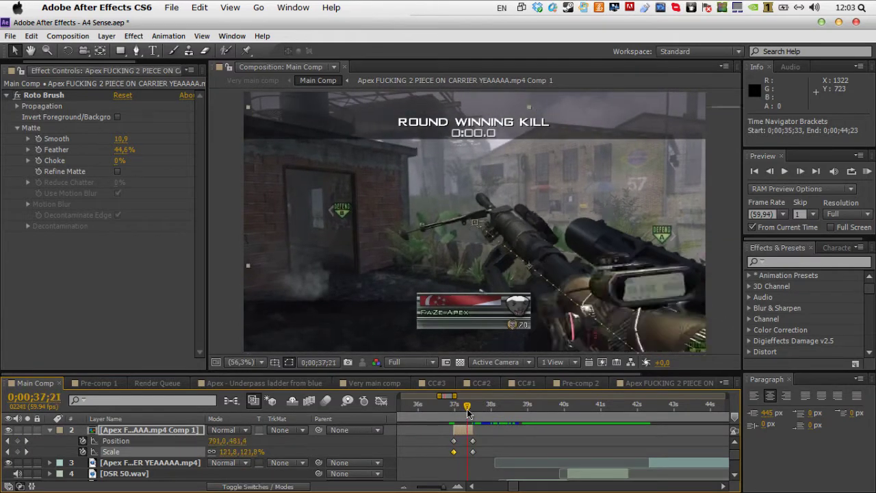
- Pre-compose the remaining carrier gameplay clip directly below the rifle pre-comp
{"action": "scroll", "coordinate": [734, 445], "scroll_direction": "down", "scroll_amount": 2}
{"action": "left_click", "coordinate": [576, 444]}
{"action": "key", "text": "ctrl+shift+c"}
{"action": "key", "text": "Return"}
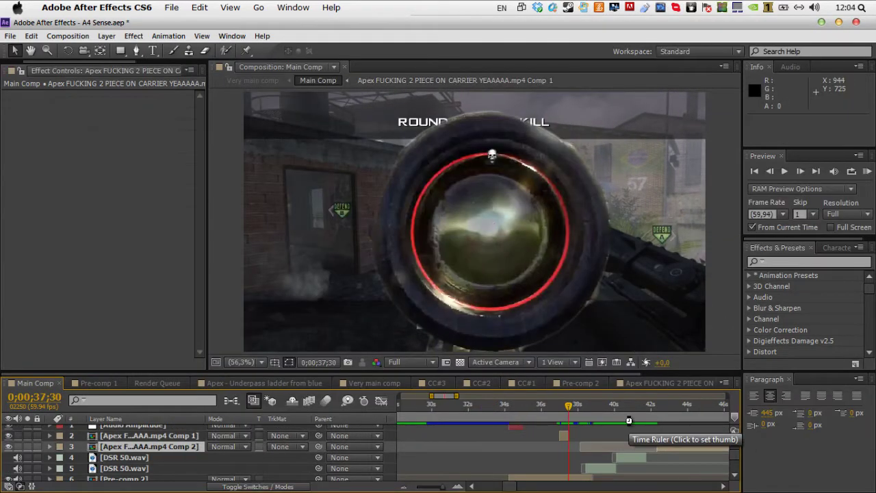
- Start the second carrier pre-comp at 0;00;37;31 and bring the current time to 0;00;37;50
{"action": "scroll", "coordinate": [576, 453], "scroll_direction": "up", "scroll_amount": 2}
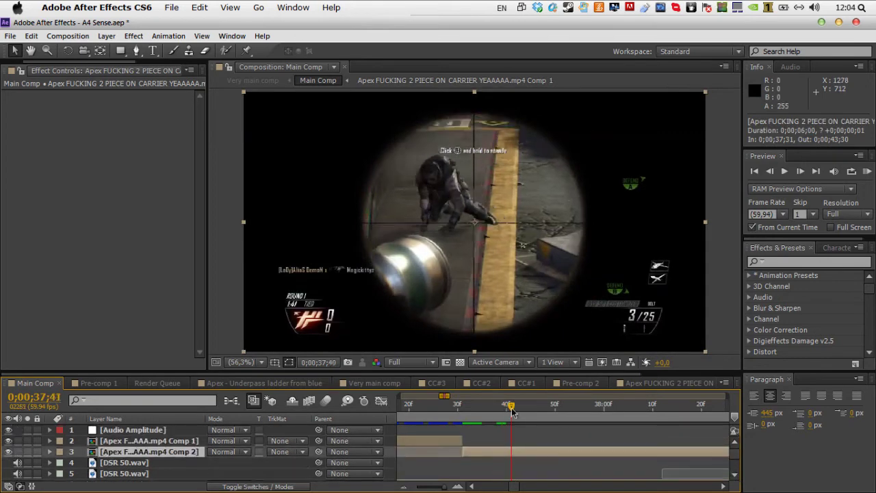
{"action": "left_click", "coordinate": [549, 407]}
{"action": "left_click_drag", "start_coordinate": [550, 408], "coordinate": [554, 408]}
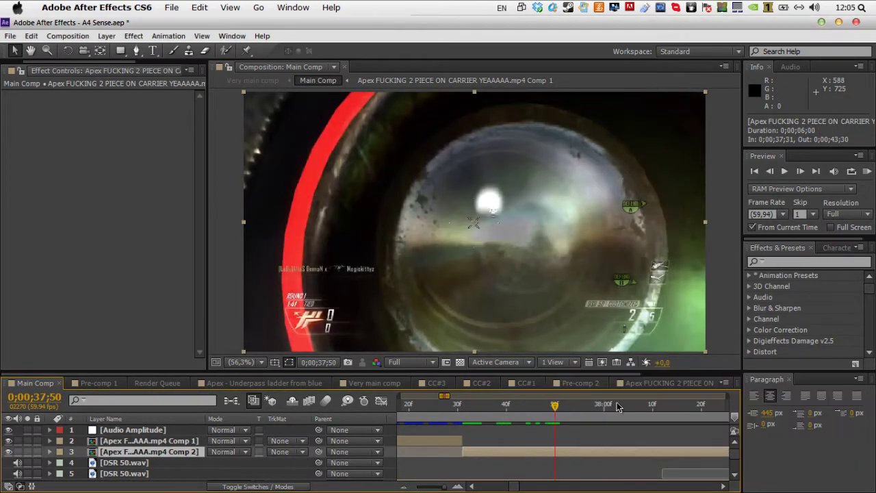
- Split the second carrier pre-comp layer at 0;00;37;50
{"action": "left_click", "coordinate": [106, 36]}
{"action": "mouse_move", "coordinate": [82, 41]}
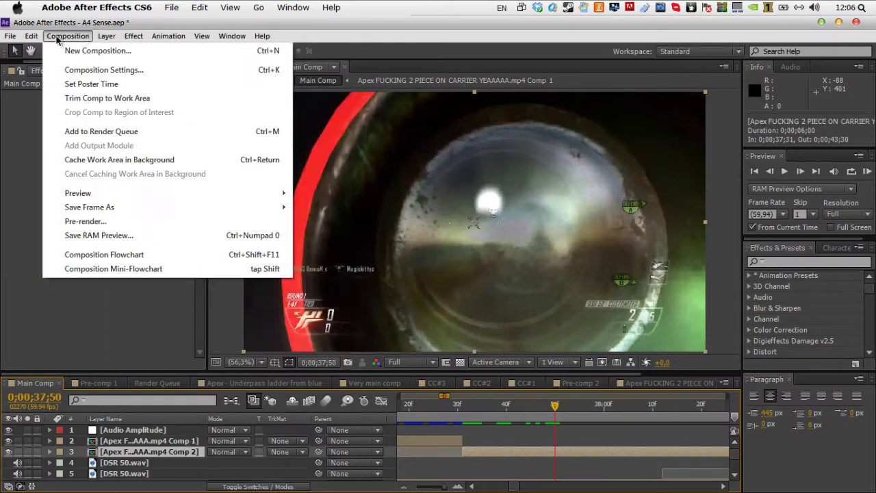
{"action": "mouse_move", "coordinate": [31, 36]}
{"action": "left_click", "coordinate": [56, 190]}
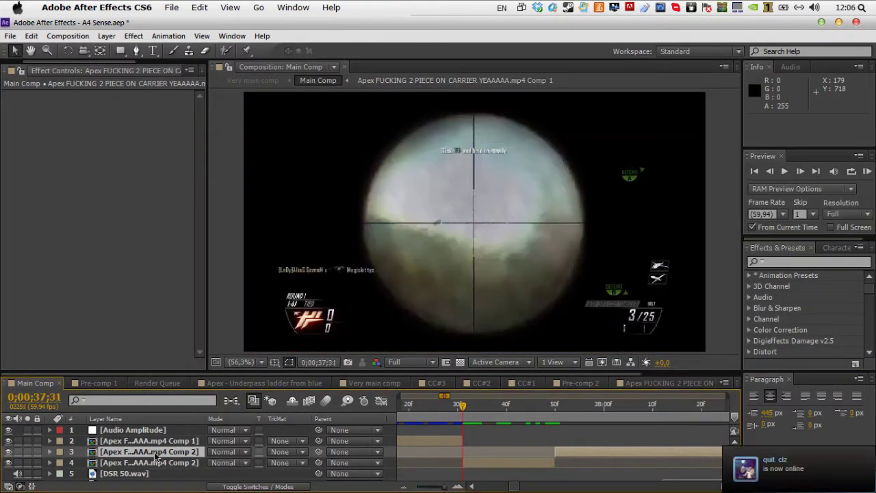
- Open the second carrier pre-comp and split its footage at 0;00;04;14 and 0;00;04;31 to isolate the scope view
{"action": "double_click", "coordinate": [149, 452]}
{"action": "left_click", "coordinate": [32, 36]}
{"action": "left_click", "coordinate": [177, 200]}
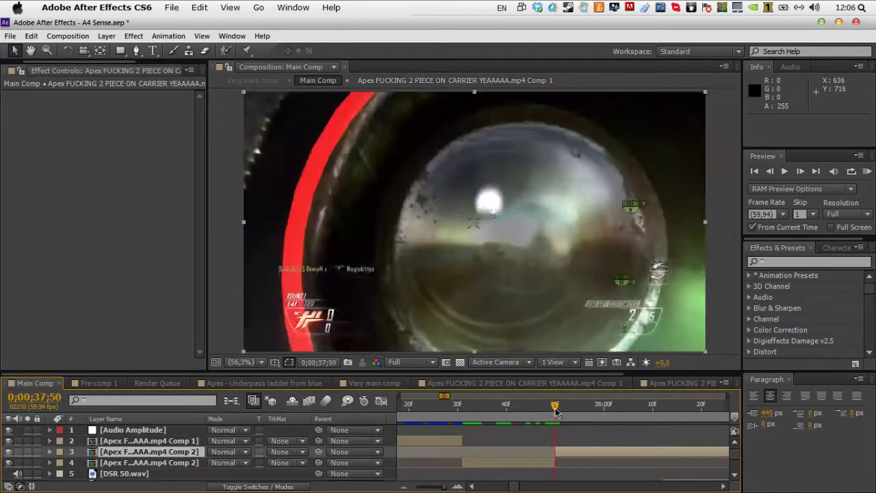
{"action": "left_click", "coordinate": [769, 171]}
{"action": "key", "text": "ctrl+Down"}
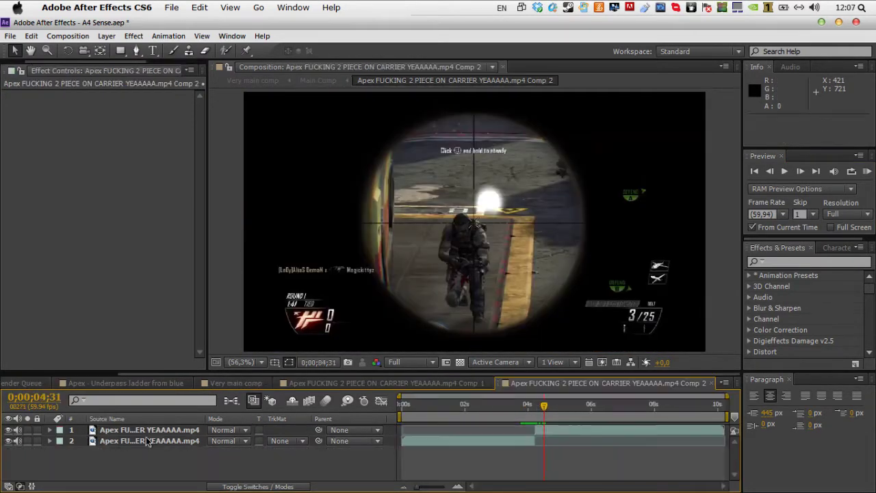
{"action": "left_click", "coordinate": [31, 35]}
{"action": "left_click", "coordinate": [55, 172]}
- Try to draw an elliptical mask around the scope on the middle footage segment
{"action": "left_click", "coordinate": [120, 50]}
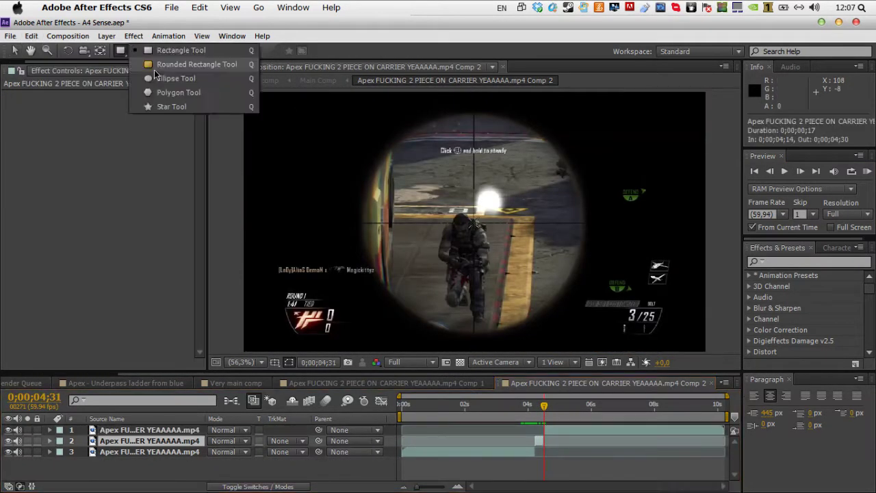
{"action": "left_click", "coordinate": [167, 74]}
{"action": "scroll", "coordinate": [471, 222], "scroll_direction": "down", "scroll_amount": 6}
{"action": "left_click_drag", "start_coordinate": [471, 222], "coordinate": [476, 230]}
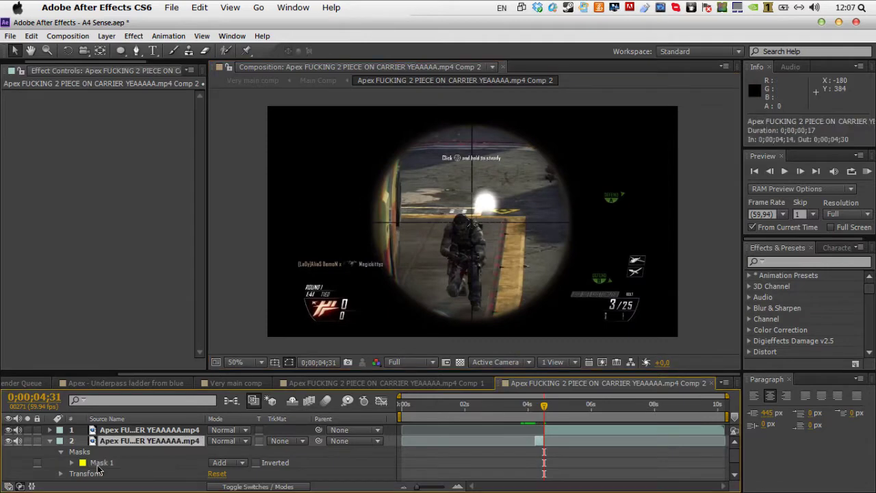
{"action": "key", "text": "q"}
{"action": "scroll", "coordinate": [472, 232], "scroll_direction": "up", "scroll_amount": 6}
{"action": "left_click_drag", "start_coordinate": [469, 122], "coordinate": [479, 130]}
{"action": "key", "text": "ctrl+z"}
- Draw a circular mask centred on the crosshair around the whole scope view of the middle footage segment
{"action": "scroll", "coordinate": [567, 299], "scroll_direction": "down", "scroll_amount": 6}
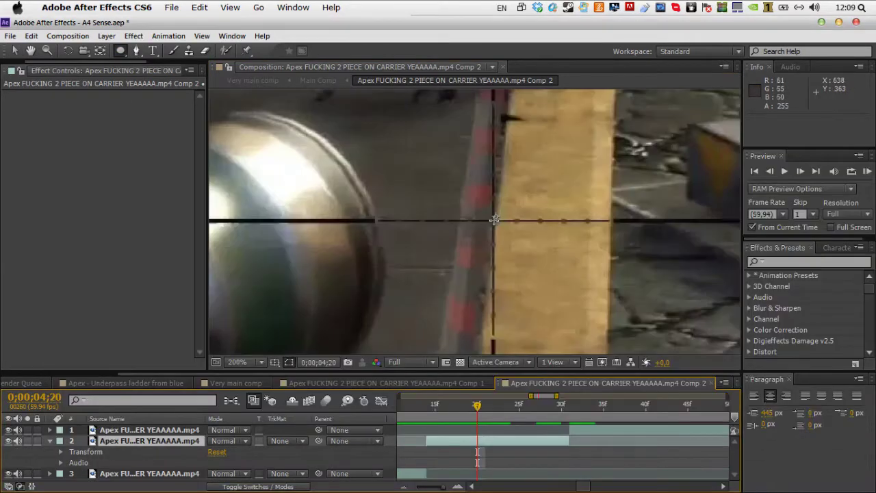
{"action": "scroll", "coordinate": [494, 221], "scroll_direction": "down", "scroll_amount": 4}
{"action": "left_click_drag", "start_coordinate": [492, 219], "coordinate": [597, 321]}
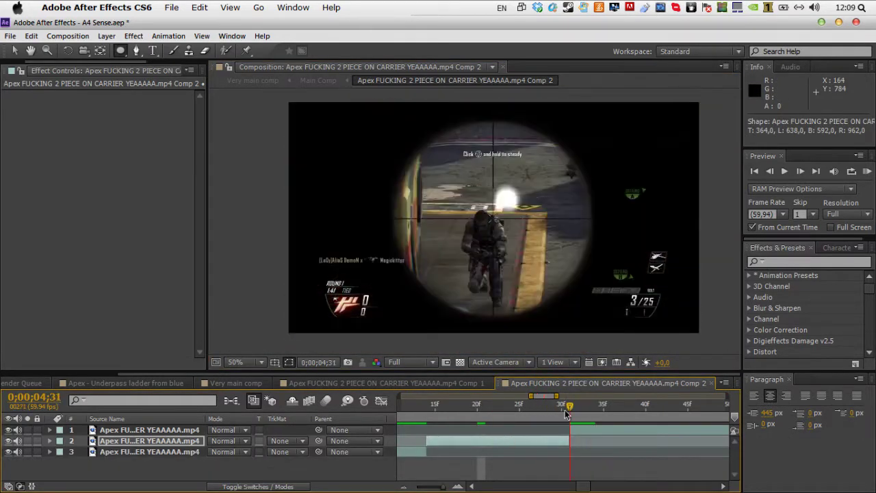
{"action": "left_click_drag", "start_coordinate": [568, 441], "coordinate": [571, 441]}
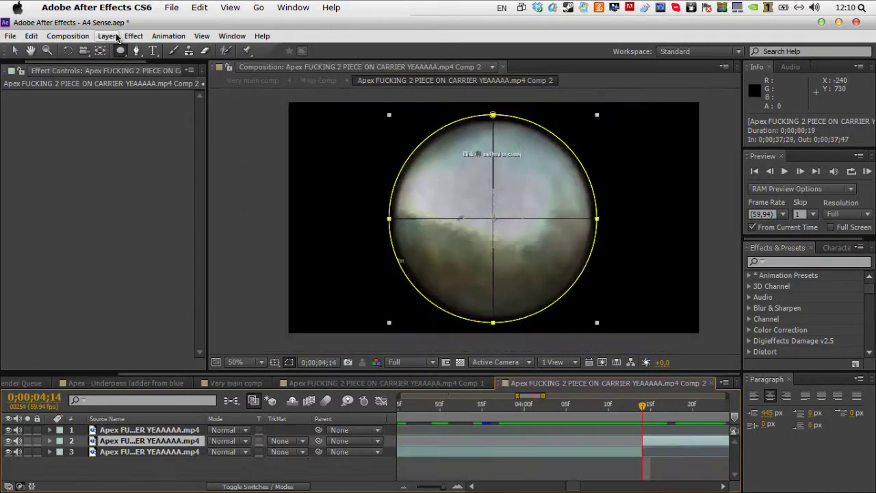
- Add a black 1280 × 720 px solid and send it behind the footage segments
{"action": "key", "text": "ctrl+y"}
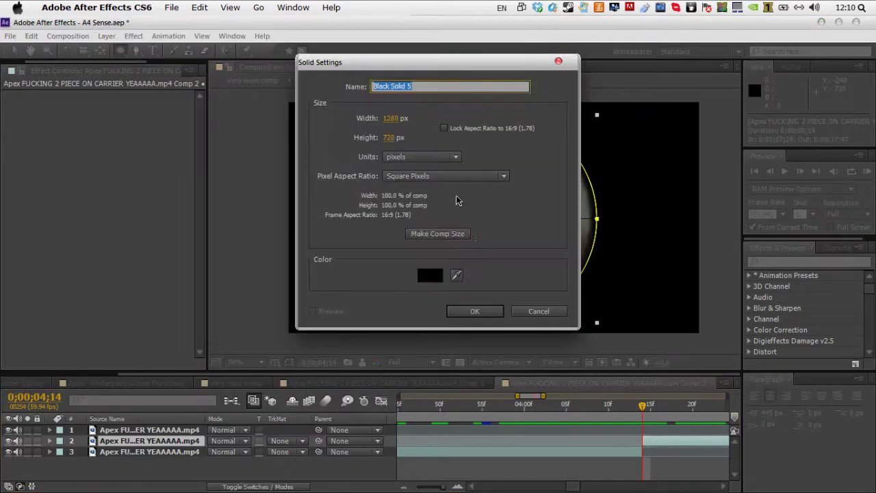
{"action": "key", "text": "Return"}
{"action": "key", "text": "ctrl+shift+bracketleft"}
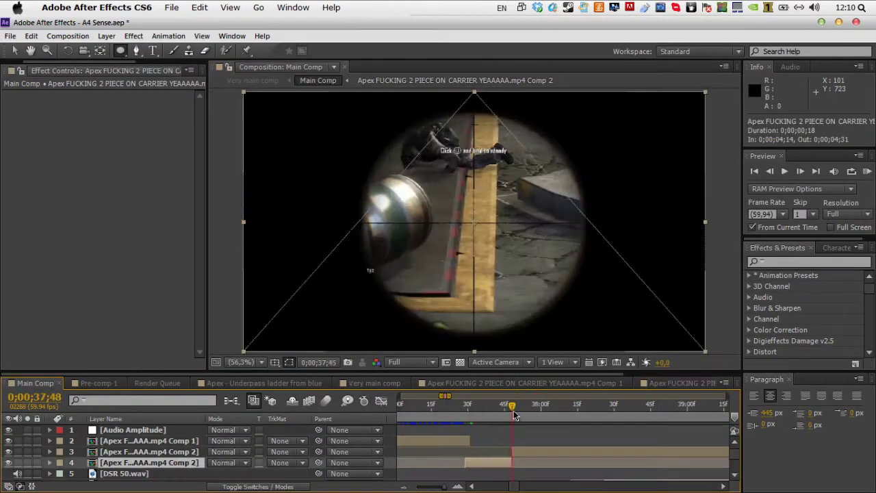
- Start the last carrier pre-comp at 0;00;38;27 in Main Comp and time-remap the scope segment to reach it, extending its end to 0;00;38;33
{"action": "scroll", "coordinate": [246, 443], "scroll_direction": "down", "scroll_amount": 1}
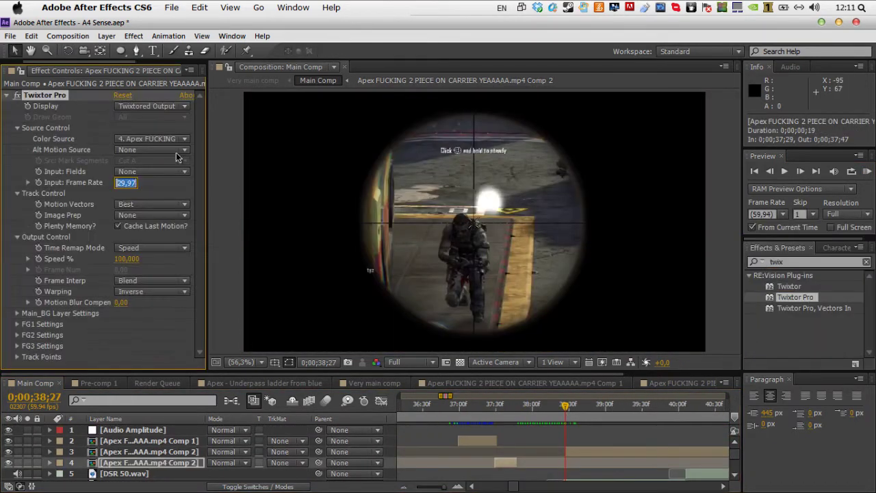
{"action": "key", "text": "space"}
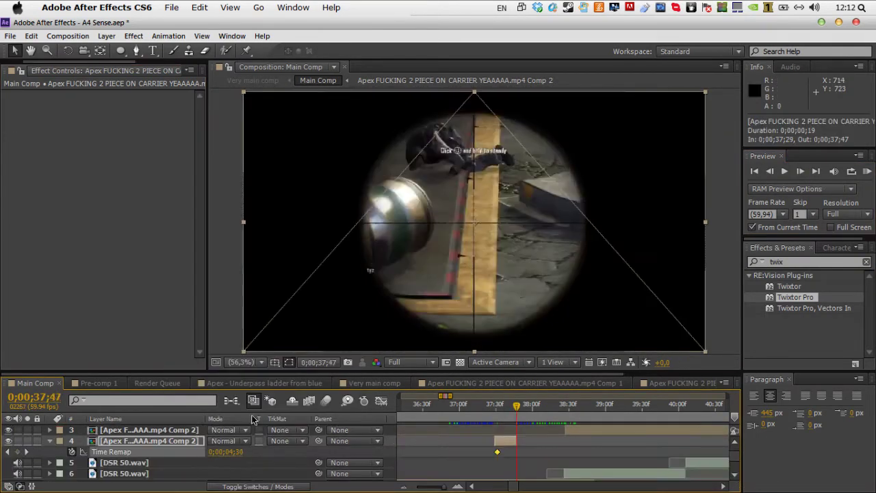
{"action": "left_click_drag", "start_coordinate": [516, 451], "coordinate": [565, 452]}
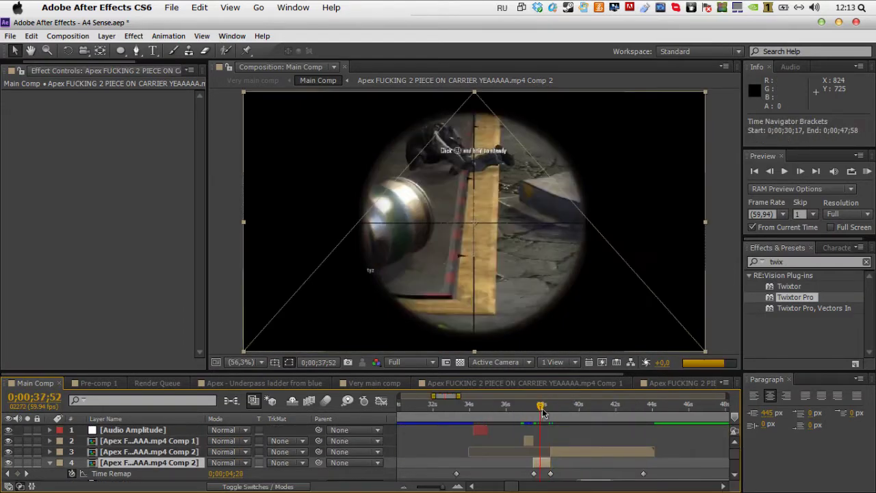
{"action": "left_click_drag", "start_coordinate": [541, 409], "coordinate": [539, 408]}
{"action": "key", "text": "ctrl+z"}
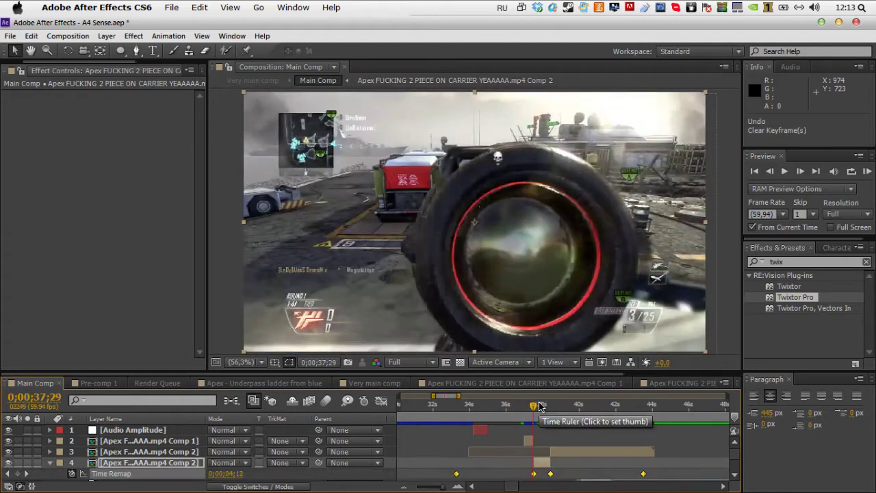
{"action": "left_click", "coordinate": [551, 473]}
- Keyframe the scope segment's Scale and Rotation at 0;00;37;31 and 0;00;38;26 with 100% and 0°, plus a keyframe midway between them
{"action": "key", "text": "j"}
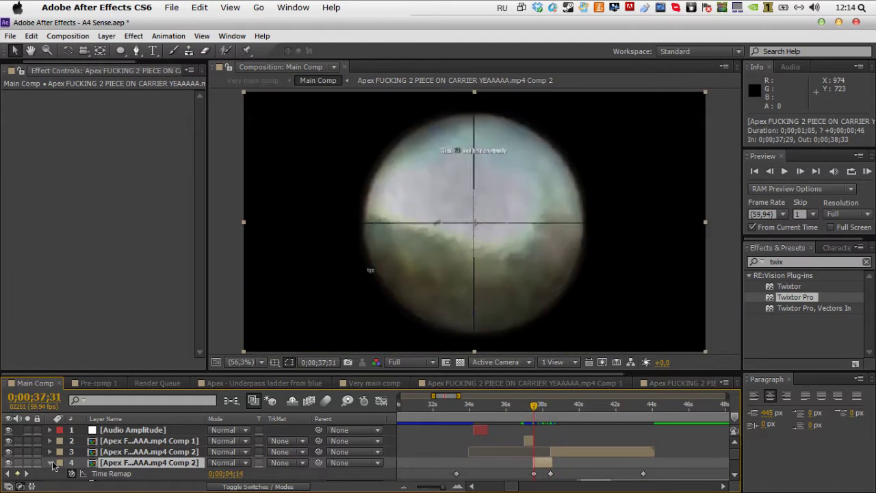
{"action": "key", "text": "s"}
{"action": "key", "text": "shift+r"}
{"action": "key", "text": "k"}
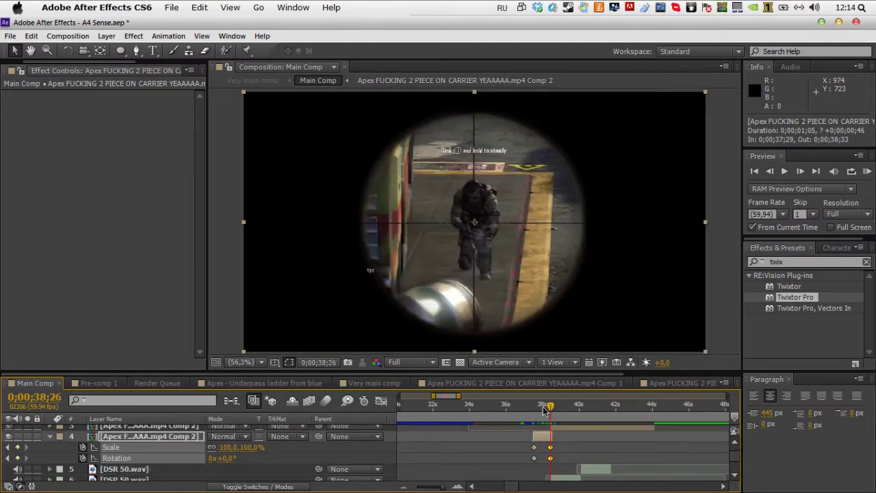
{"action": "left_click_drag", "start_coordinate": [544, 409], "coordinate": [532, 415]}
{"action": "left_click", "coordinate": [802, 172]}
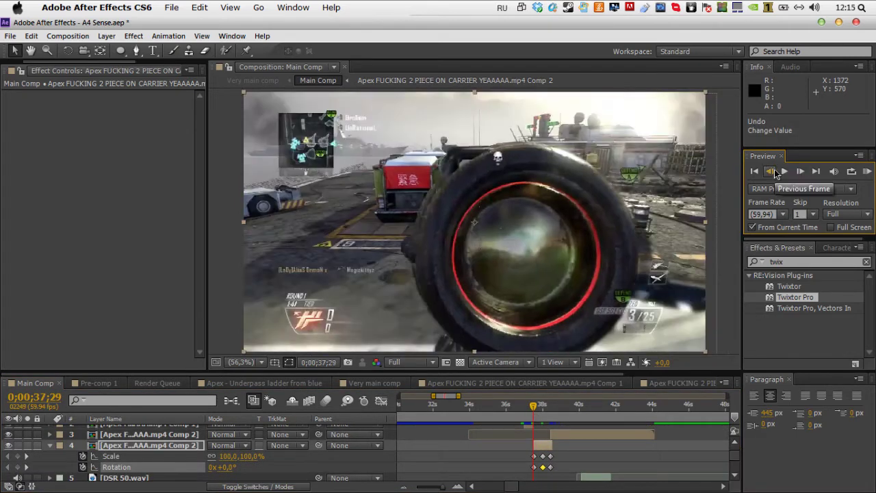
- Examine the frames around 0;00;37;30 and inspect the rifle pre-comp's Roto Brush matte in its layer view
{"action": "left_click", "coordinate": [801, 172]}
{"action": "left_click", "coordinate": [802, 172]}
{"action": "left_click", "coordinate": [802, 172]}
{"action": "key", "text": "Page_Up"}
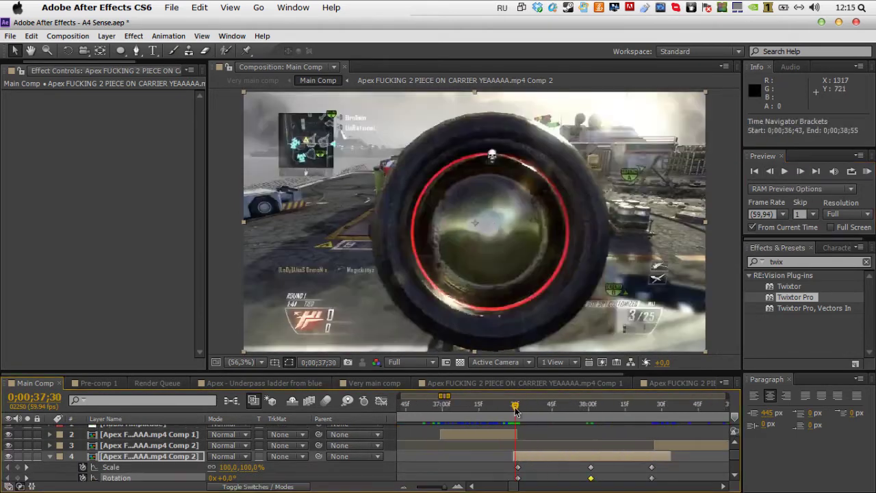
{"action": "key", "text": "ctrl+Up"}
{"action": "key", "text": "ctrl+Up"}
{"action": "key", "text": "equal"}
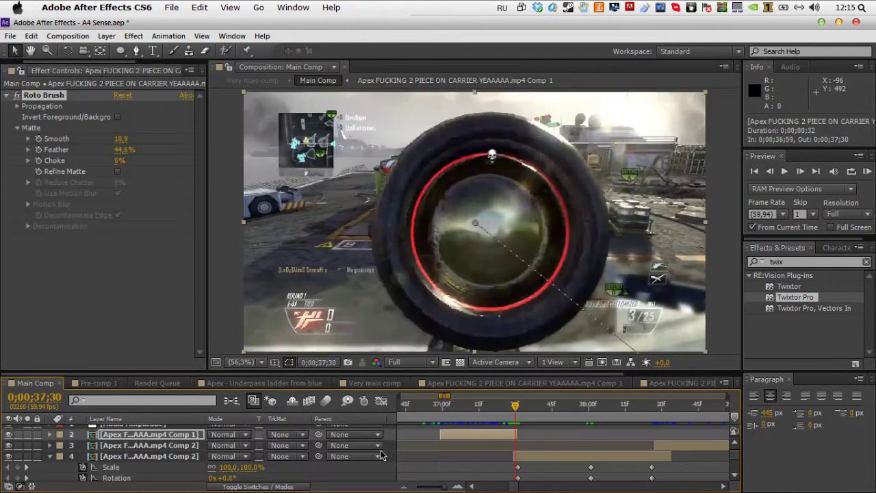
{"action": "key", "text": "alt+w"}
{"action": "double_click", "coordinate": [444, 260]}
{"action": "left_click_drag", "start_coordinate": [518, 410], "coordinate": [582, 409]}
- Return to Main Comp and trim the start of the scope segment to 0;00;37;31, right after the rifle pre-comp
{"action": "key", "text": "v"}
{"action": "key", "text": "equal"}
{"action": "key", "text": "ctrl+Down"}
{"action": "key", "text": "ctrl+Down"}
{"action": "key", "text": "ctrl+Down"}
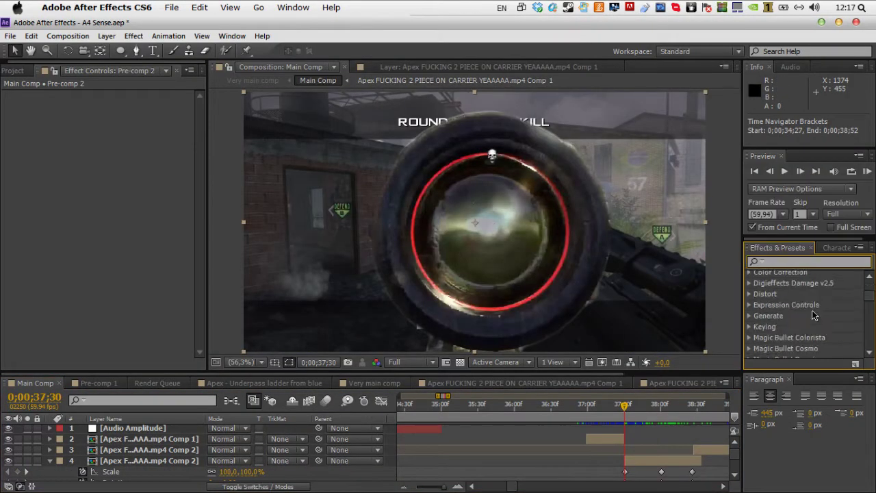
- Apply Turbulent Displace with Twist to the scope segment, keyframing Amount at 0, 67 and 0 and Evolution up to 3x+0,0°
{"action": "double_click", "coordinate": [802, 344]}
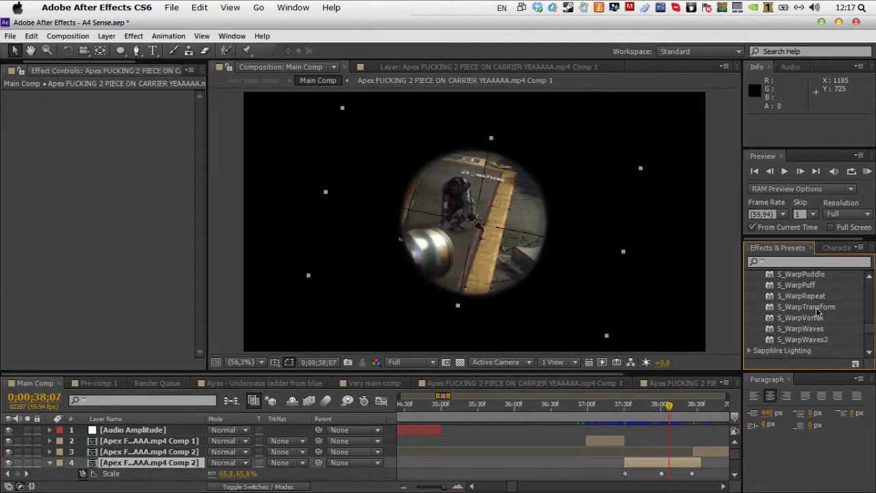
{"action": "double_click", "coordinate": [816, 308]}
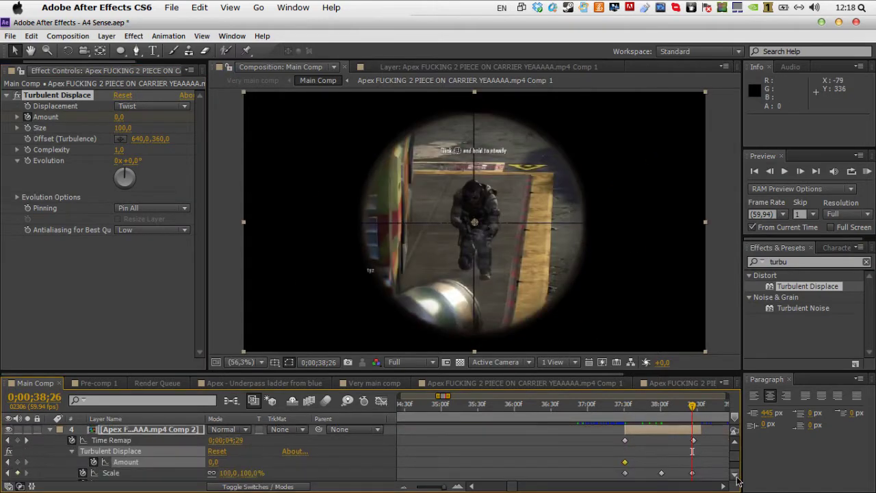
{"action": "left_click", "coordinate": [662, 409]}
{"action": "left_click_drag", "start_coordinate": [660, 410], "coordinate": [696, 416]}
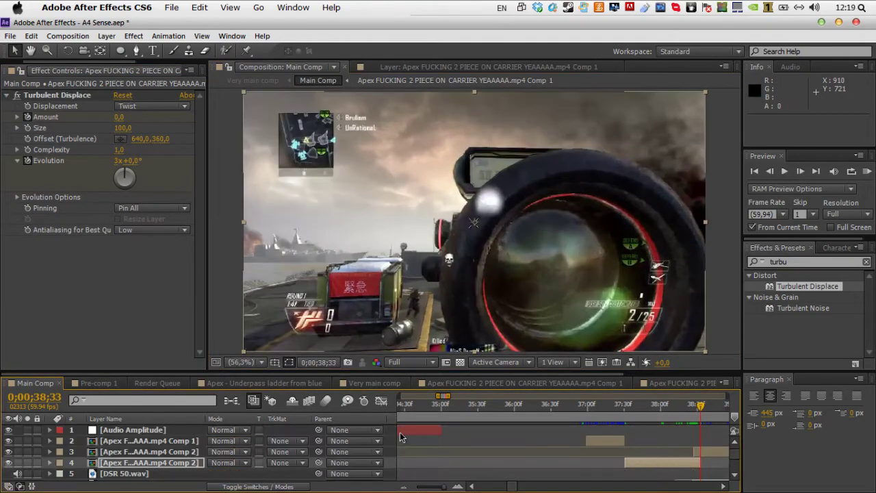
- RAM-preview the transition from 0;00;36;59
{"action": "left_click", "coordinate": [585, 407]}
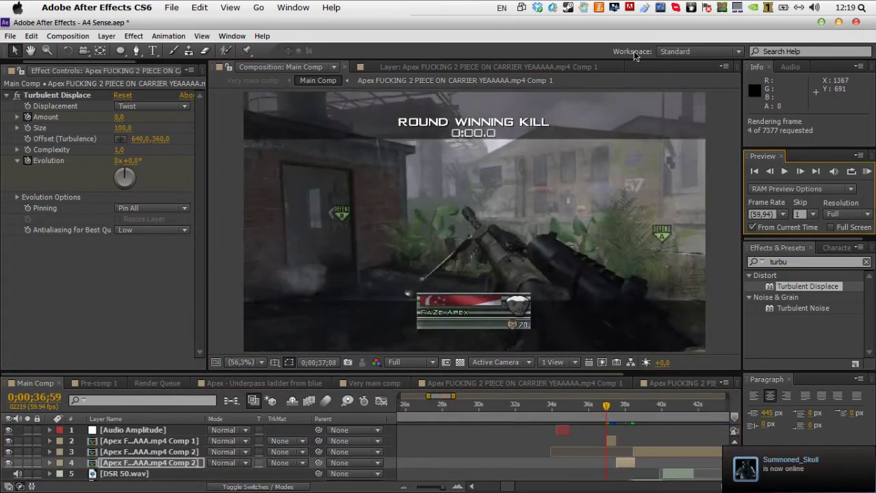
{"action": "left_click", "coordinate": [857, 173]}
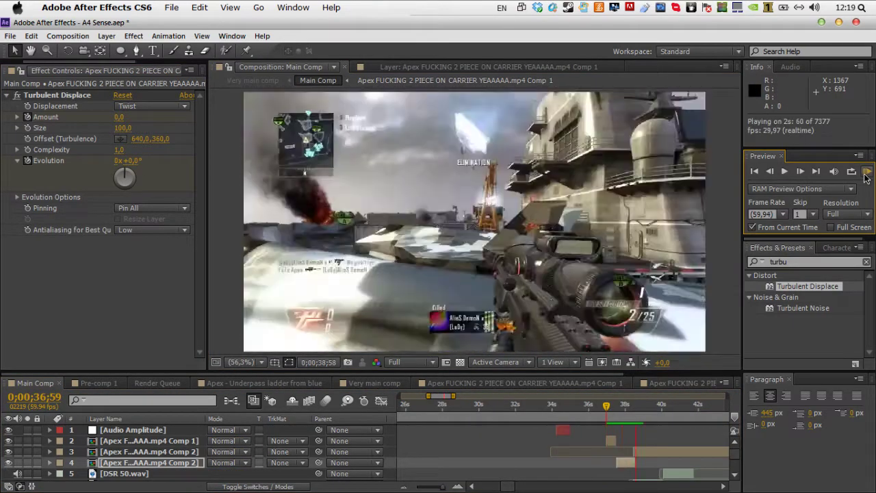
{"action": "left_click", "coordinate": [857, 172]}
- Set the rifle pre-comp's starting Scale to 75% at 0;00;36;59 and preview the transition again
{"action": "left_click", "coordinate": [150, 441]}
{"action": "key", "text": "s"}
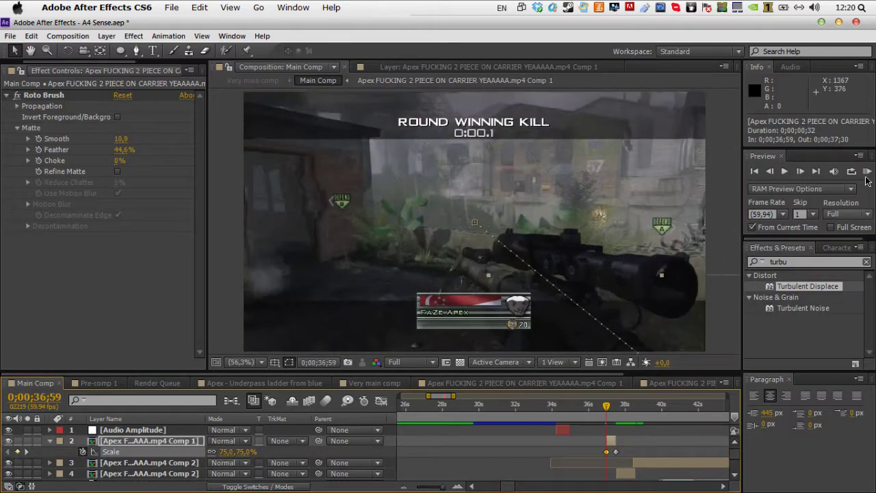
{"action": "left_click", "coordinate": [867, 173]}
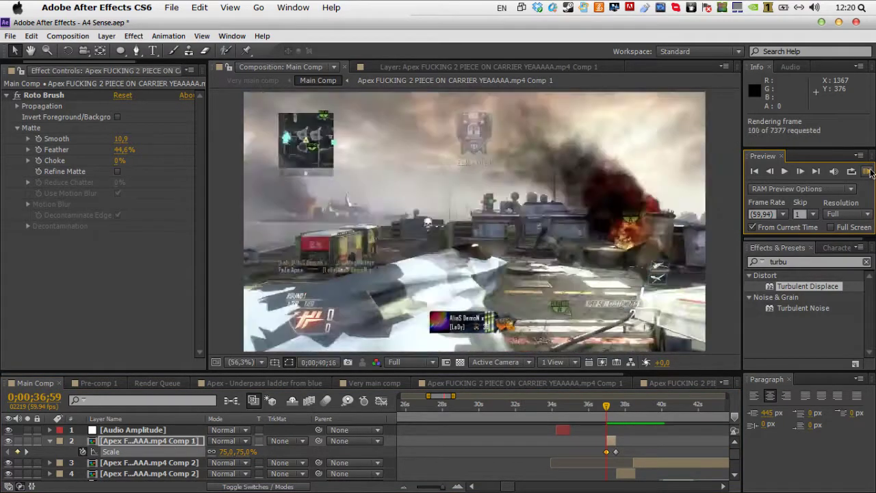
- Set the scope segment's last Turbulent Displace Evolution keyframe to 9x+0,0° and preview the result
{"action": "left_click", "coordinate": [687, 473]}
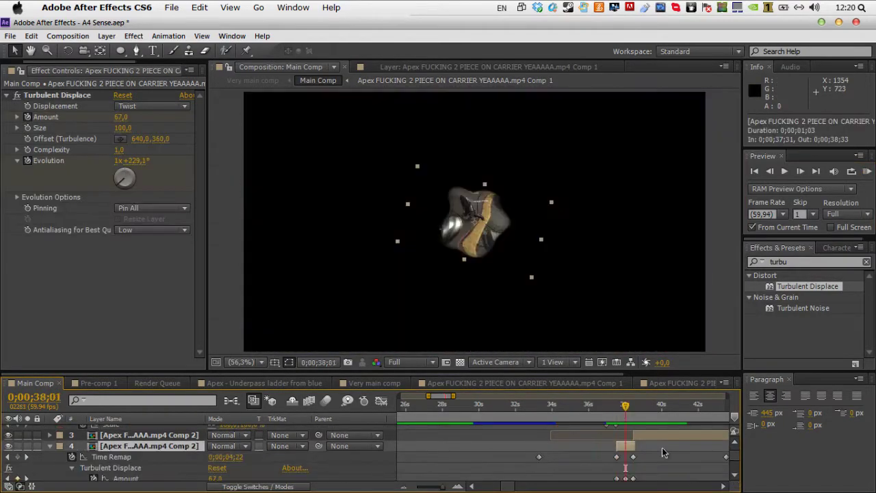
{"action": "scroll", "coordinate": [479, 445], "scroll_direction": "down", "scroll_amount": 3}
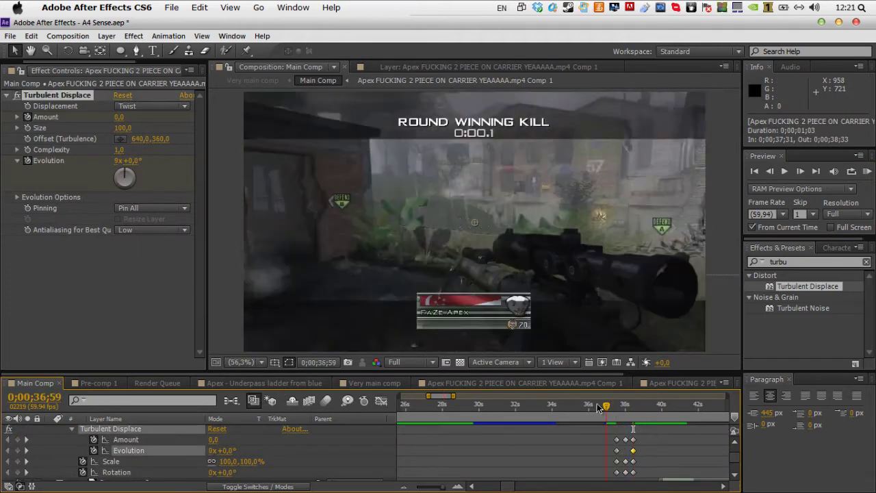
{"action": "left_click", "coordinate": [867, 171]}
- Set the scope segment's Scale to 10% at 0;00;38;01 and check its curve in the Graph Editor
{"action": "scroll", "coordinate": [658, 438], "scroll_direction": "down", "scroll_amount": 3}
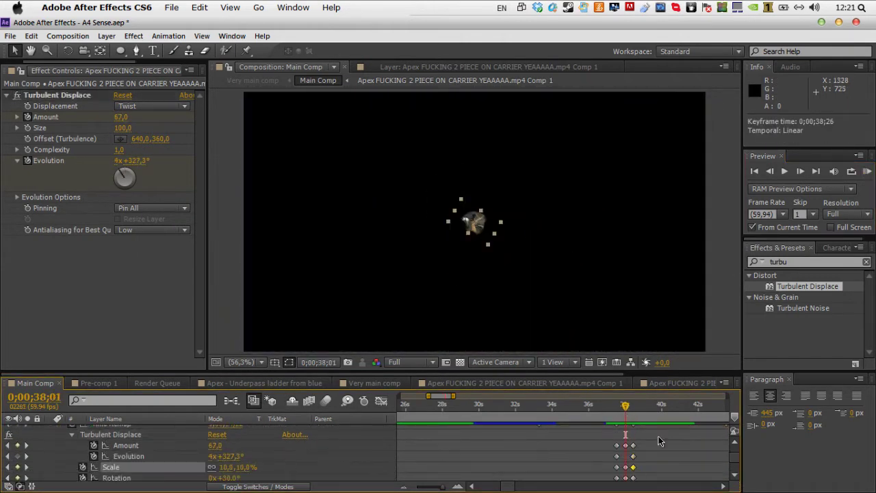
{"action": "right_click", "coordinate": [633, 466]}
{"action": "mouse_move", "coordinate": [688, 457]}
{"action": "left_click", "coordinate": [526, 387]}
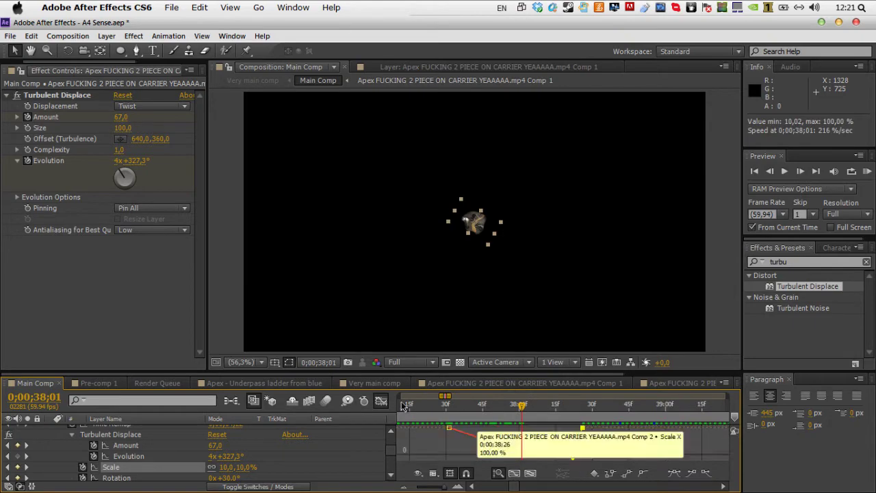
{"action": "left_click", "coordinate": [381, 400]}
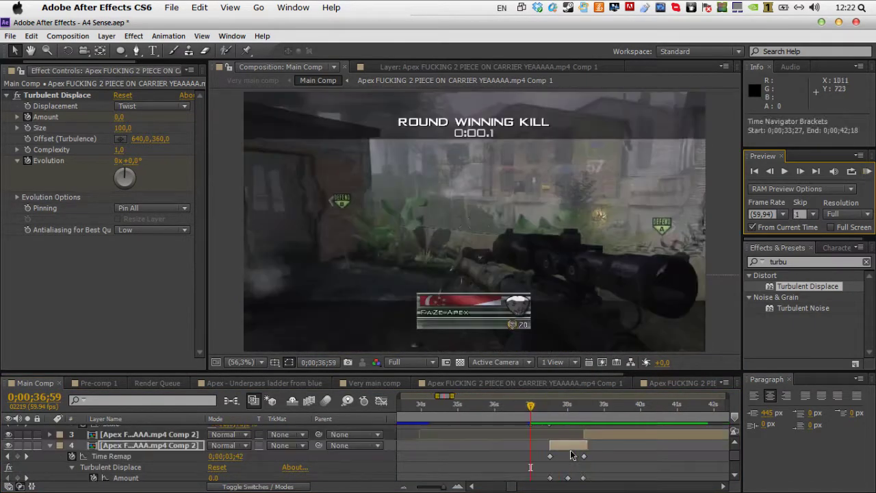
- Set the scope segment's Turbulent Displace Size to 51, add the expression wiggle(10,20) to its Offset (Turbulence), and preview the transition
{"action": "left_click", "coordinate": [565, 416]}
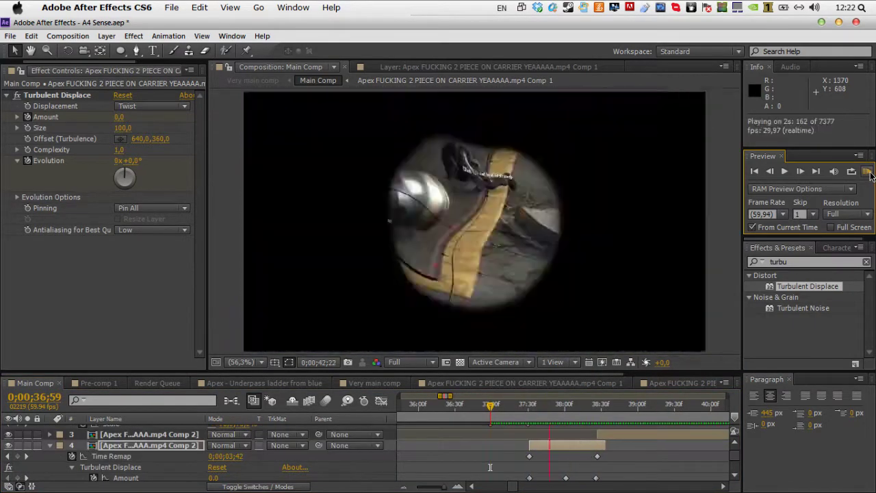
{"action": "key", "text": "equal"}
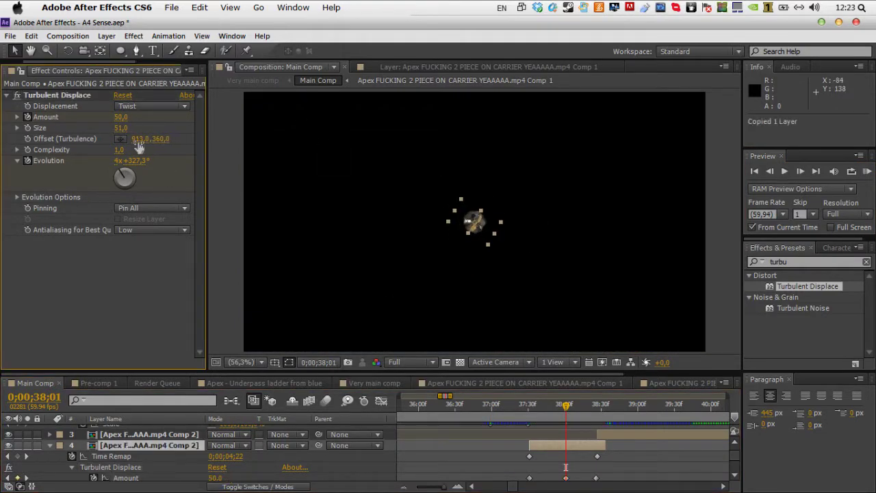
{"action": "key", "text": "Escape"}
{"action": "key", "text": "alt+shift+equal"}
{"action": "type", "text": "wiggle(10,"}
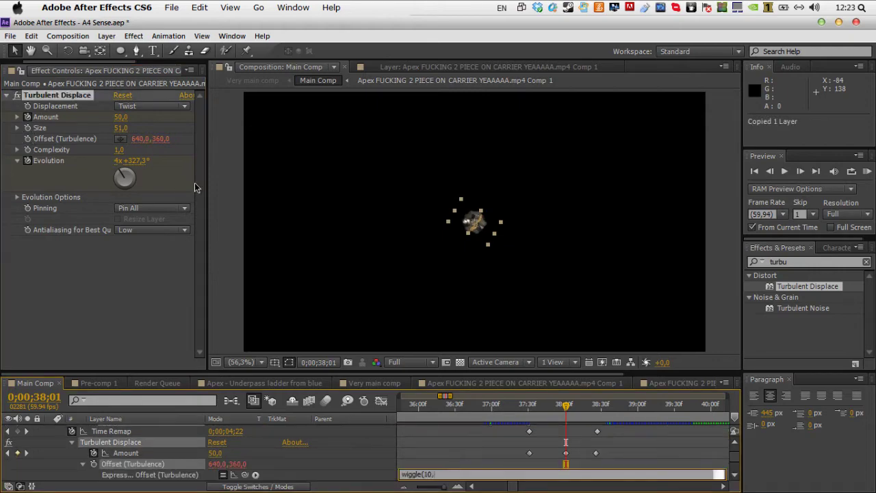
{"action": "type", "text": "20)"}
{"action": "key", "text": "KP_Enter"}
{"action": "key", "text": "KP_0"}
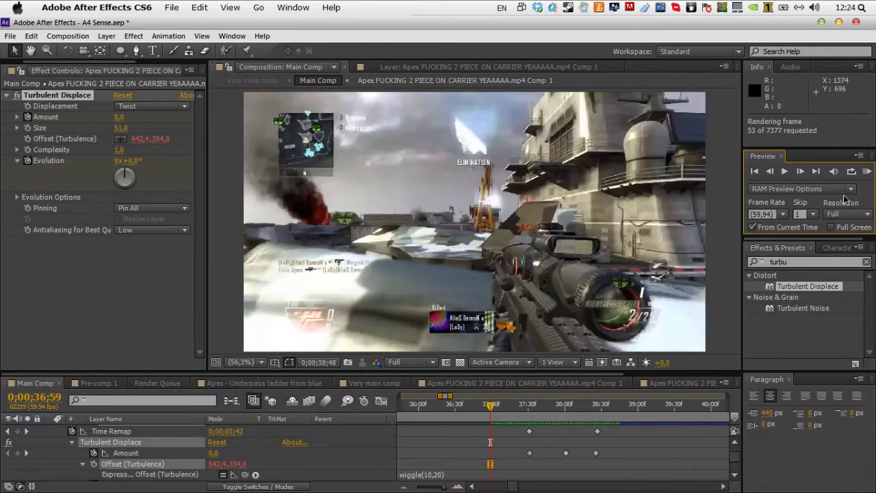
- Keyframe the rifle pre-comp's Rotation from -30° at 0;00;36;59 to 0° at 0;00;37;30 and preview the transition
{"action": "scroll", "coordinate": [205, 452], "scroll_direction": "up", "scroll_amount": 3}
{"action": "left_click", "coordinate": [104, 436]}
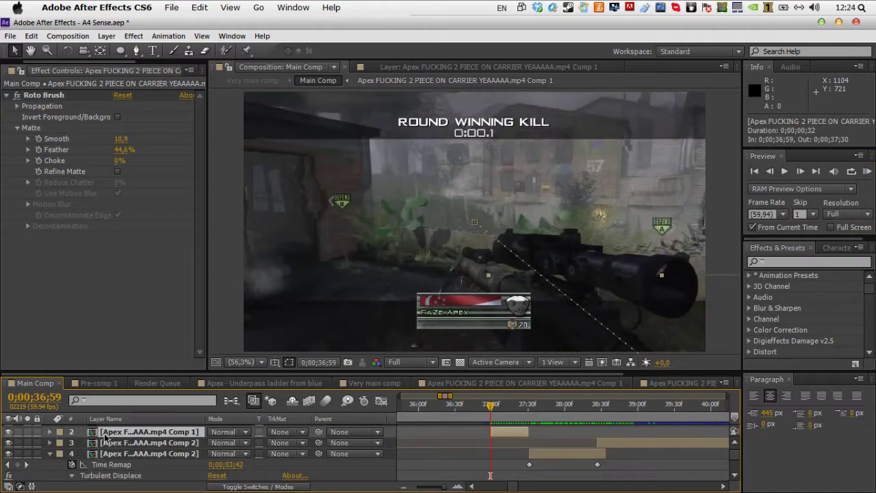
{"action": "key", "text": "r"}
{"action": "left_click", "coordinate": [866, 171]}
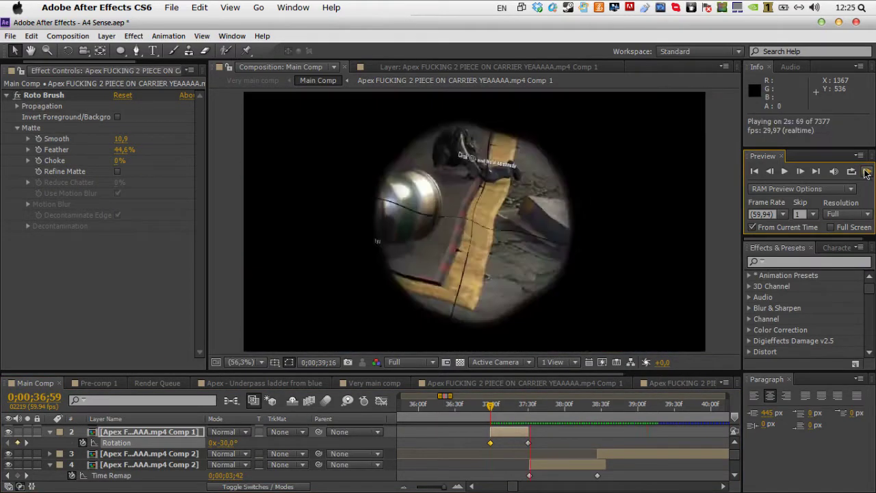
- Apply Directional Blur to the rifle pre-comp and link its Direction to the layer's Rotation with an expression
{"action": "left_click", "coordinate": [734, 344]}
{"action": "left_click_drag", "start_coordinate": [801, 286], "coordinate": [28, 252]}
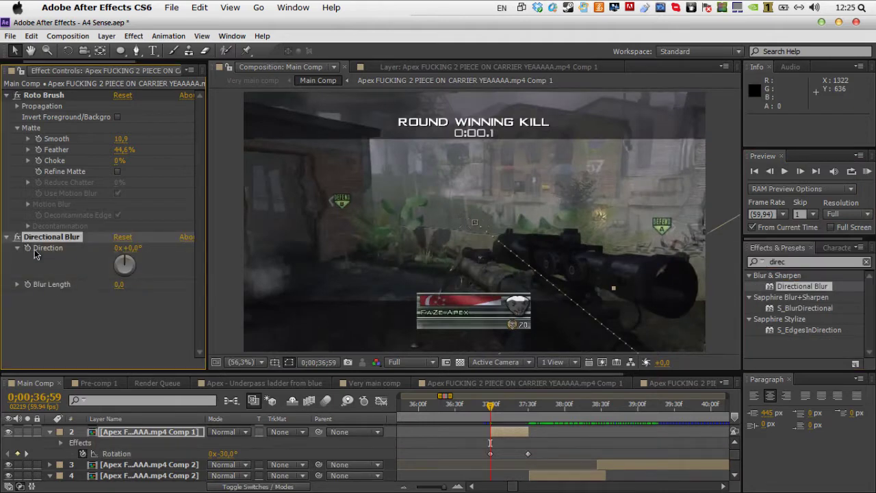
{"action": "left_click", "coordinate": [27, 247], "text": "alt"}
{"action": "left_click_drag", "start_coordinate": [256, 470], "coordinate": [116, 463]}
- Keyframe Blur Length from 20 at 0;00;36;59 to 0 at 0;00;37;30, and add a horizontal Fast Blur of 3 with Repeat Edge Pixels
{"action": "left_click", "coordinate": [118, 284]}
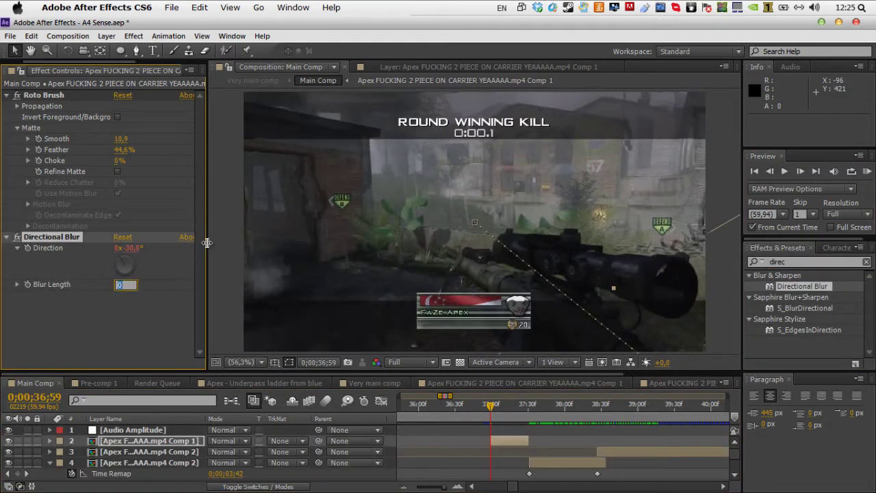
{"action": "left_click_drag", "start_coordinate": [520, 405], "coordinate": [490, 409]}
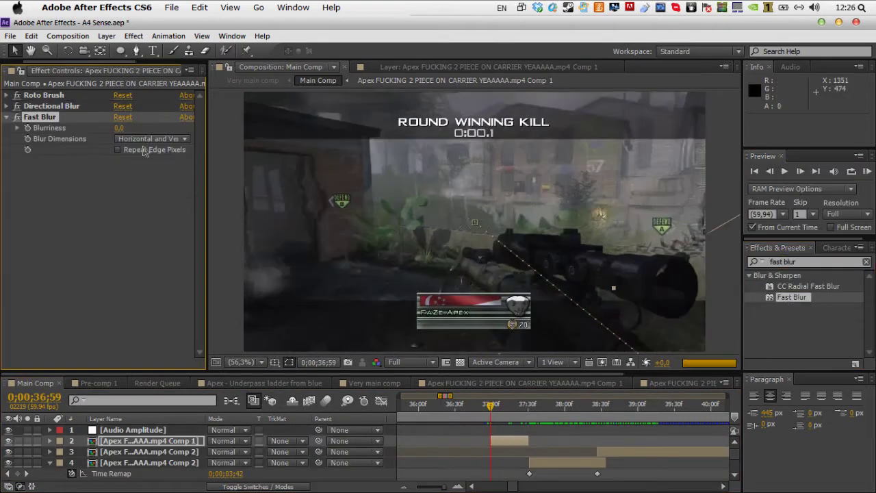
{"action": "key", "text": "space"}
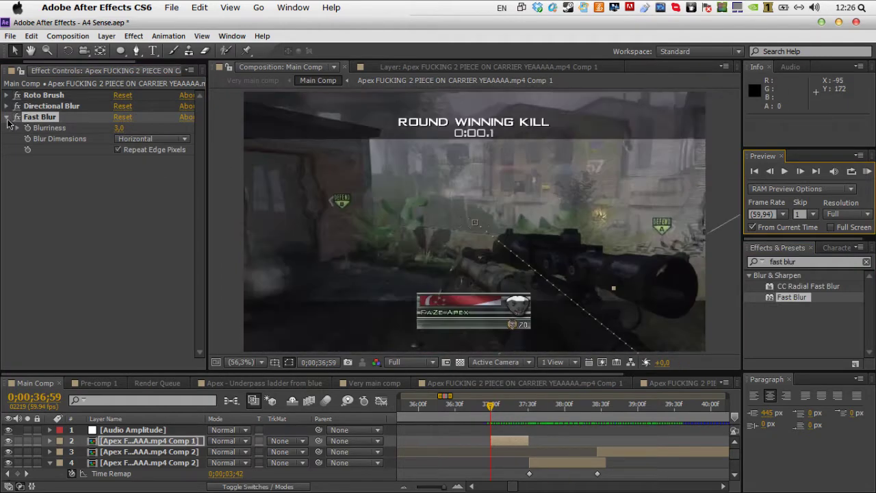
{"action": "left_click", "coordinate": [87, 180]}
{"action": "left_click", "coordinate": [7, 117]}
- Adjust the rifle layer's Blur Length curve between its two keyframes in the Graph Editor and preview from 0;00;36;59
{"action": "left_click", "coordinate": [7, 106]}
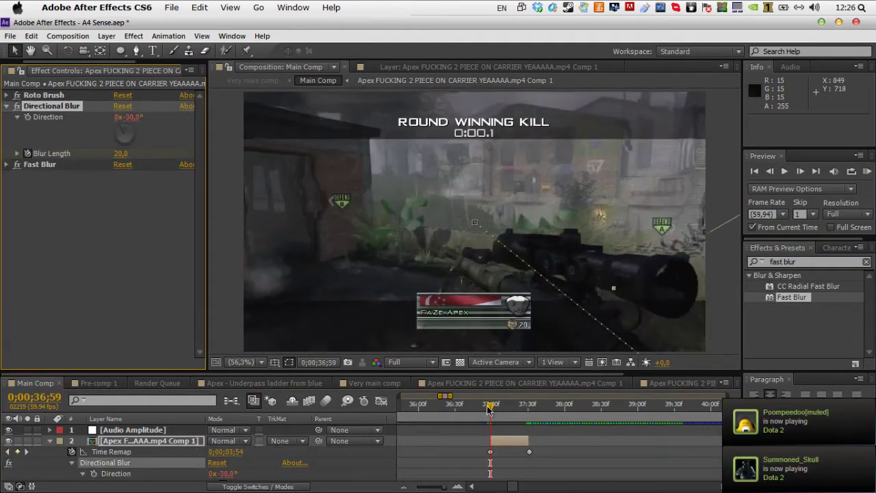
{"action": "key", "text": "space"}
{"action": "left_click", "coordinate": [735, 479]}
{"action": "key", "text": "ctrl+z"}
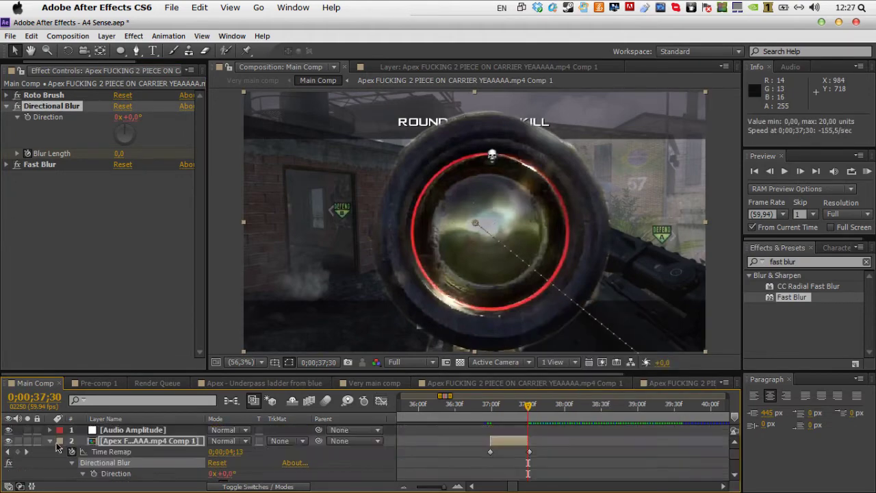
{"action": "left_click", "coordinate": [49, 441]}
{"action": "key", "text": "space"}
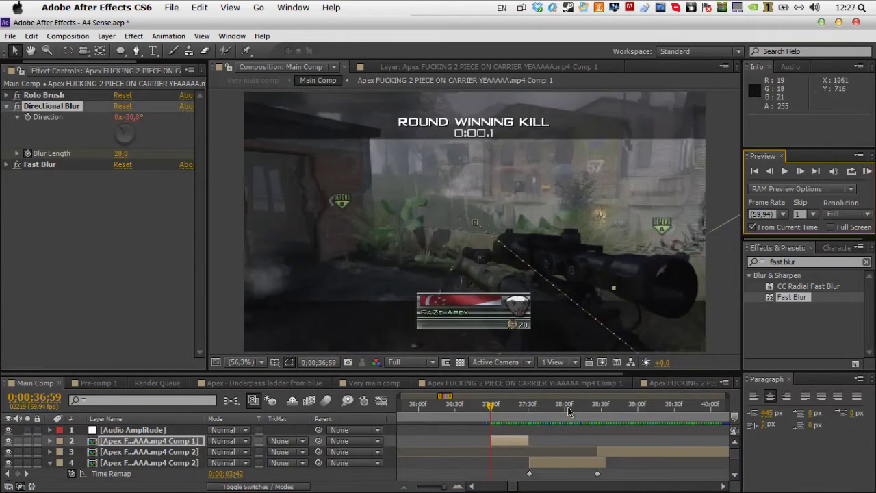
- RAM-preview the transition in the Very main comp from 0;00;36;59
{"action": "left_click", "coordinate": [374, 382]}
{"action": "key", "text": "KP_0"}
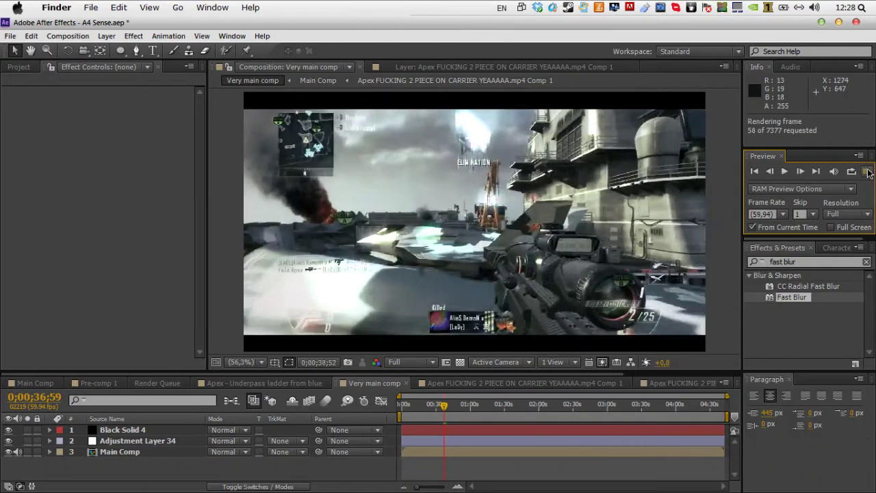
{"action": "left_click", "coordinate": [618, 329]}
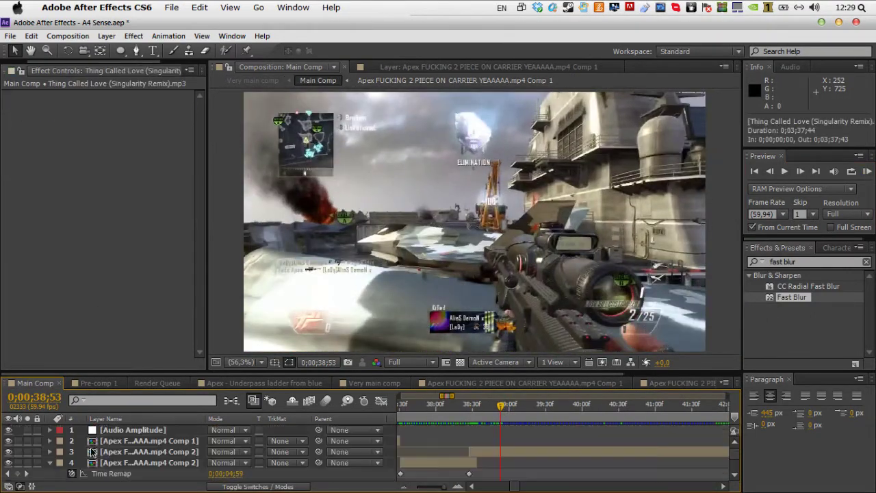
- Show the music track's waveform in Main Comp, preview from 0;00;38;53, and mark the beats on the music layer up to 0;00;40;08
{"action": "key", "text": "l"}
{"action": "key", "text": "l"}
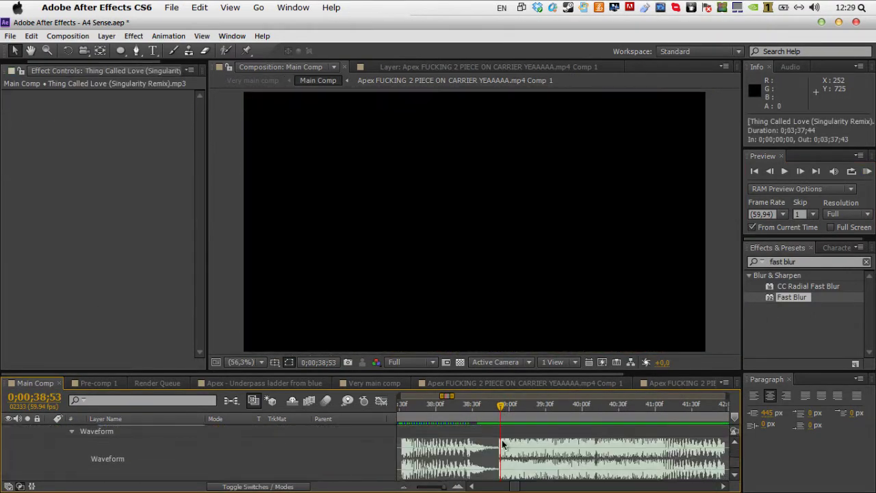
{"action": "left_click", "coordinate": [867, 172]}
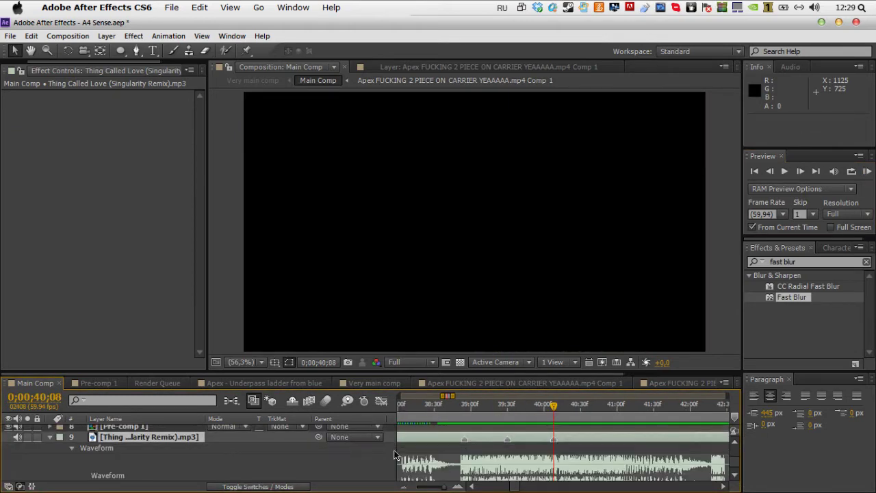
{"action": "key", "text": "l"}
{"action": "key", "text": "l"}
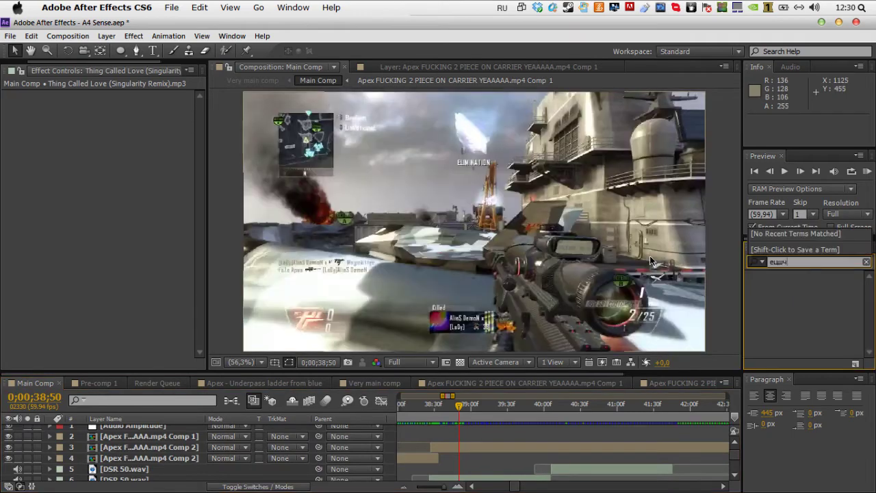
- Undo the trial split of the next gameplay clip (layer 3) and apply Twixtor Pro to that clip
{"action": "mouse_move", "coordinate": [534, 414]}
{"action": "left_mouse_down"}
{"action": "mouse_move", "coordinate": [567, 414]}
{"action": "mouse_move", "coordinate": [521, 414]}
{"action": "left_mouse_up"}
{"action": "left_click", "coordinate": [32, 36]}
{"action": "left_click", "coordinate": [68, 201]}
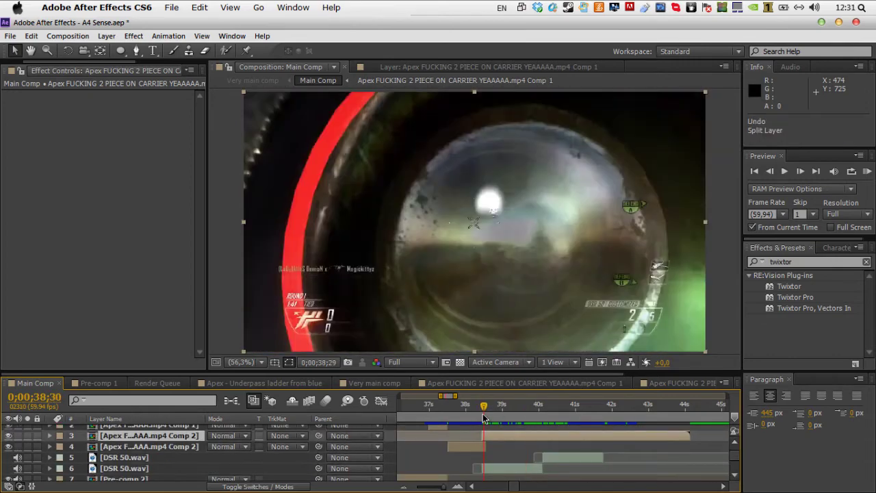
{"action": "left_click", "coordinate": [522, 450]}
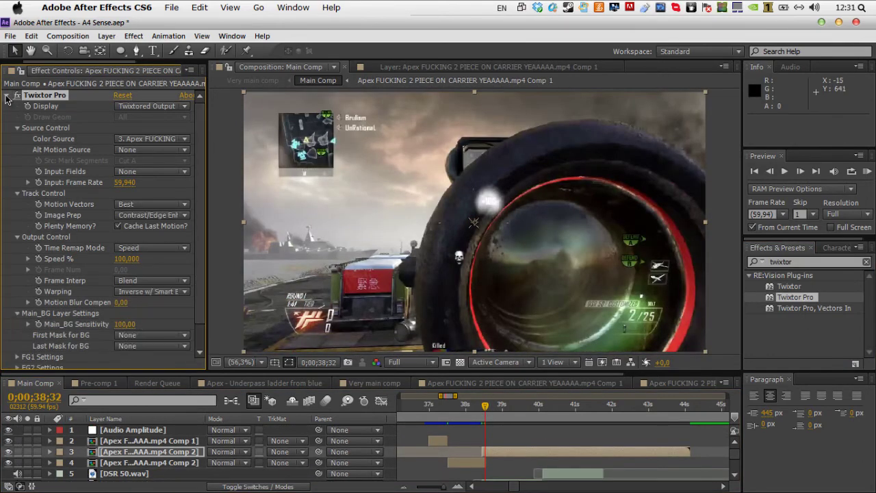